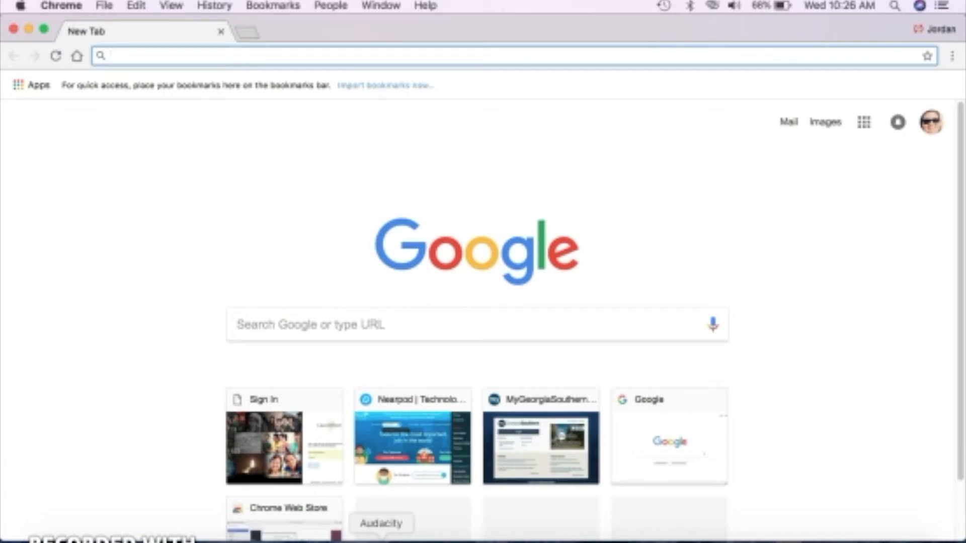
On nearpod.com, open the LMS Integrations page and generate a consumer key and shared secret.
text(nearpod.com)
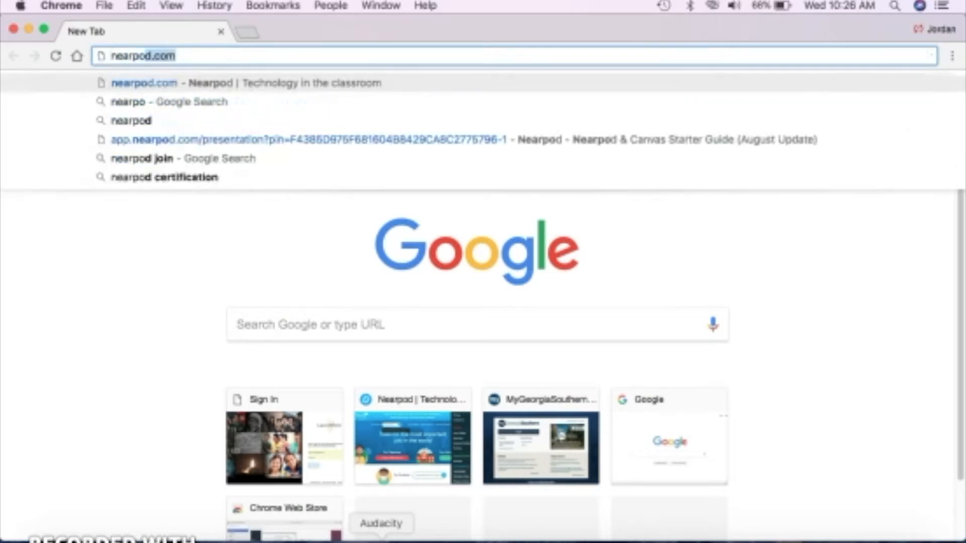
key(Return)
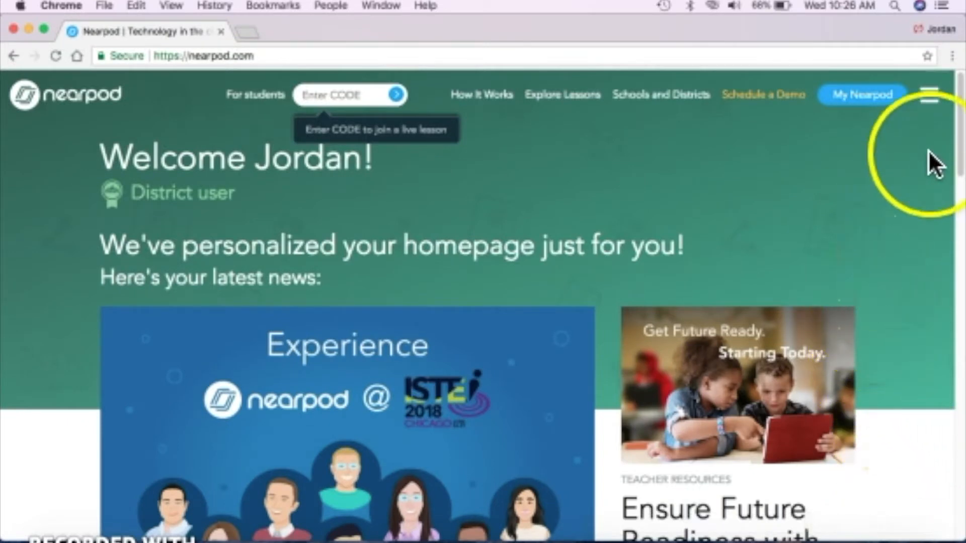
click(930, 95)
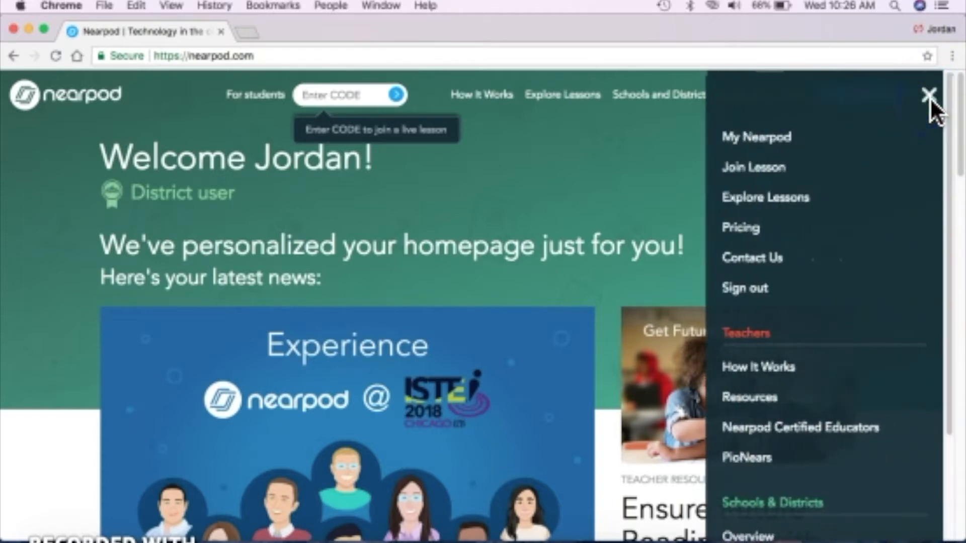
scroll(790, 320, down, 3)
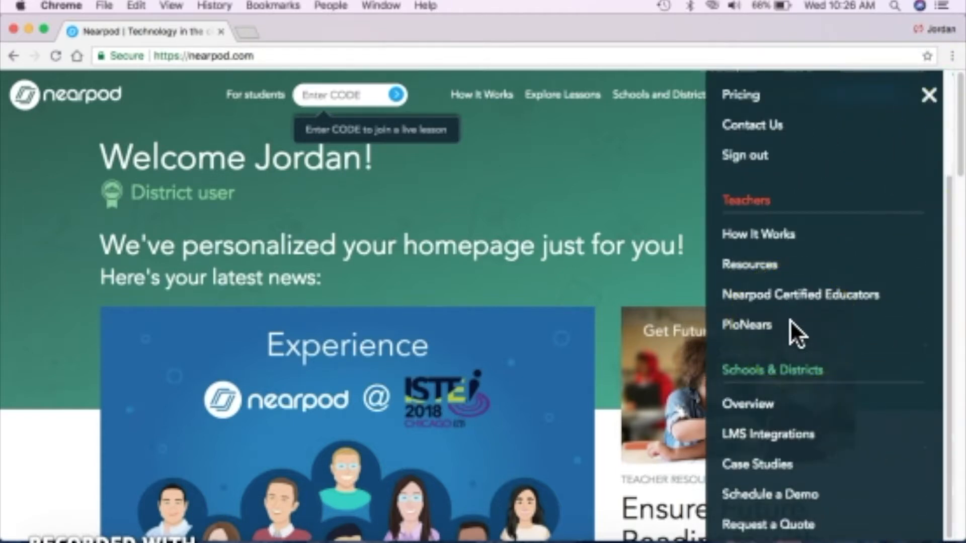
click(763, 434)
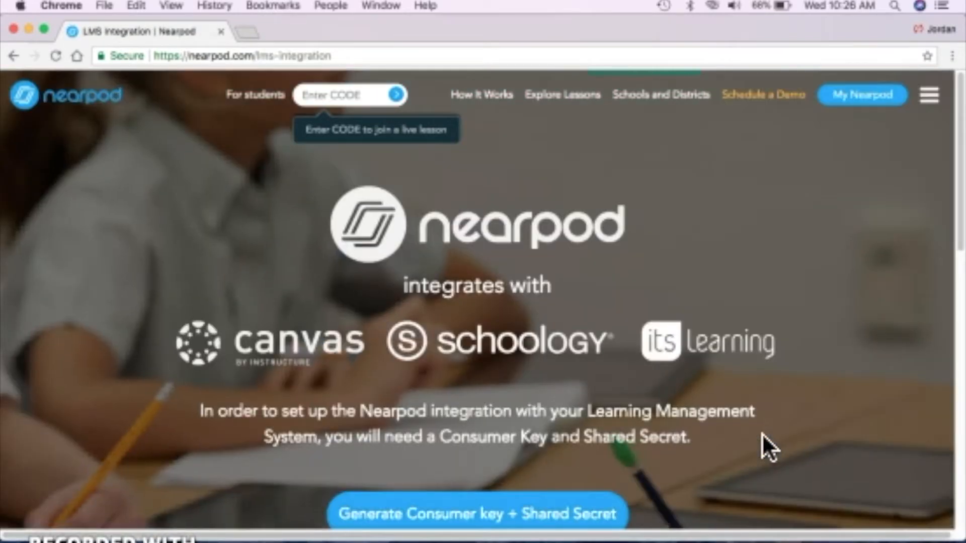
scroll(762, 434, down, 3)
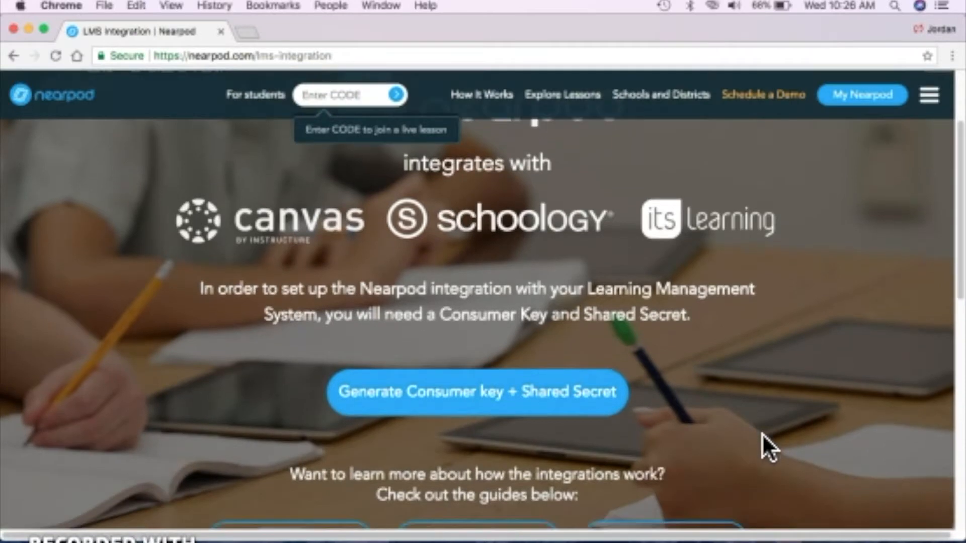
click(593, 407)
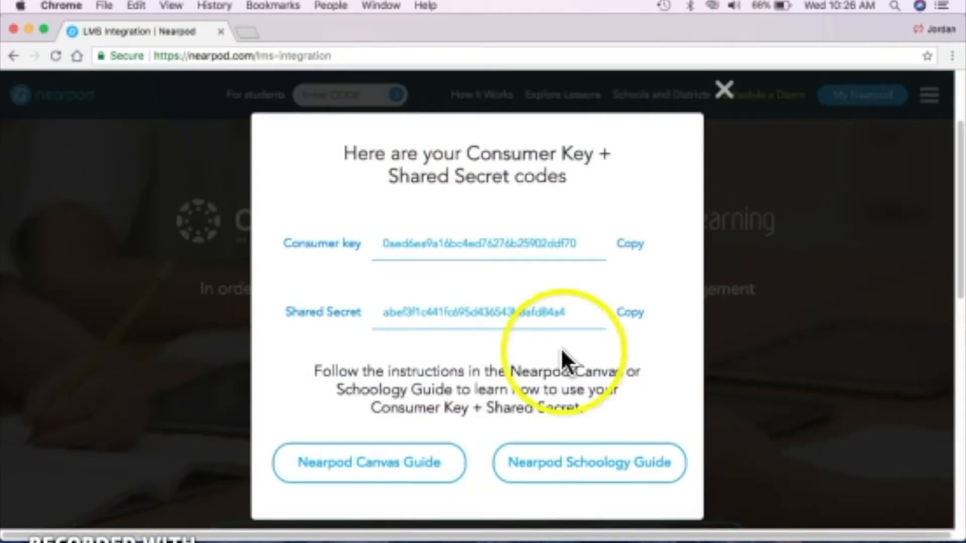
In a new browser tab, sign in to the Hall County LaunchPoint portal and launch Canvas from the school tiles.
click(244, 33)
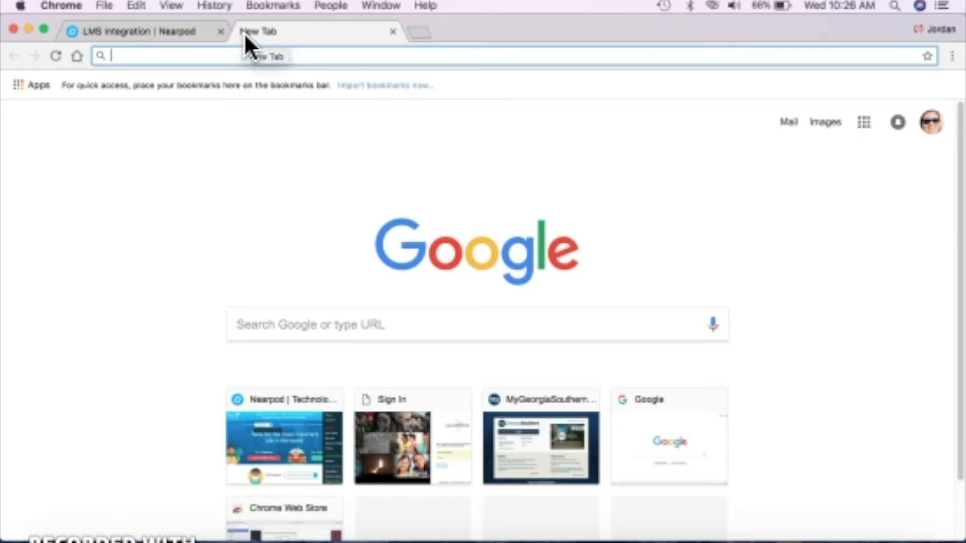
text(go.halloo.org)
key(Return)
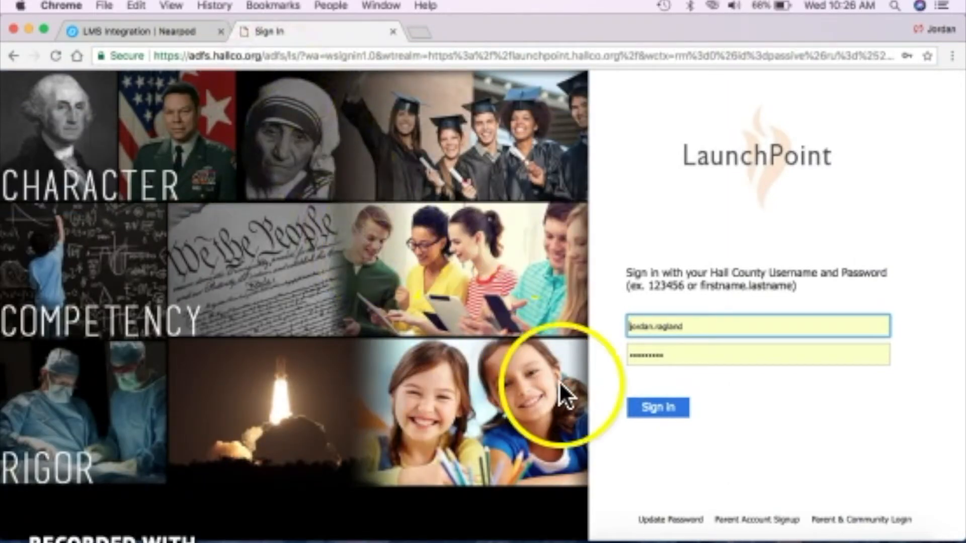
click(638, 401)
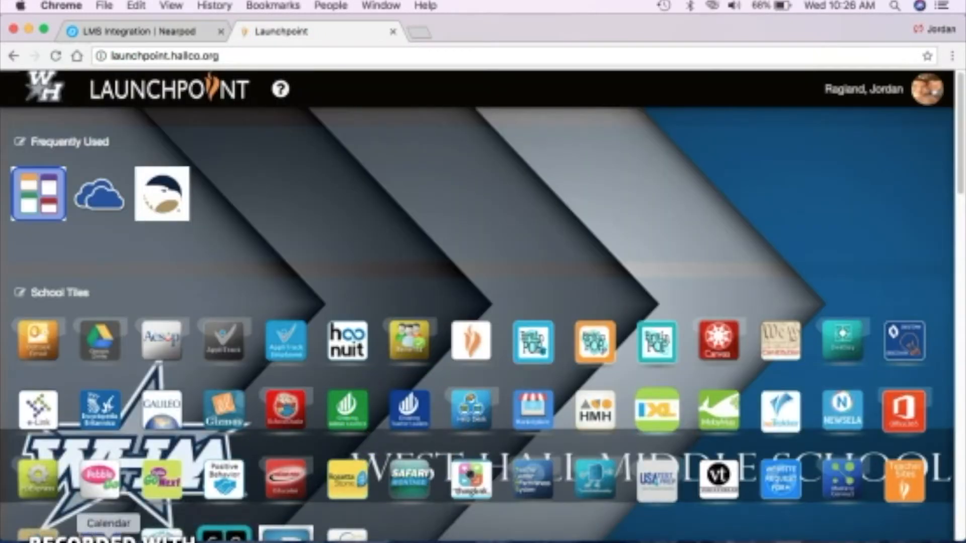
click(701, 335)
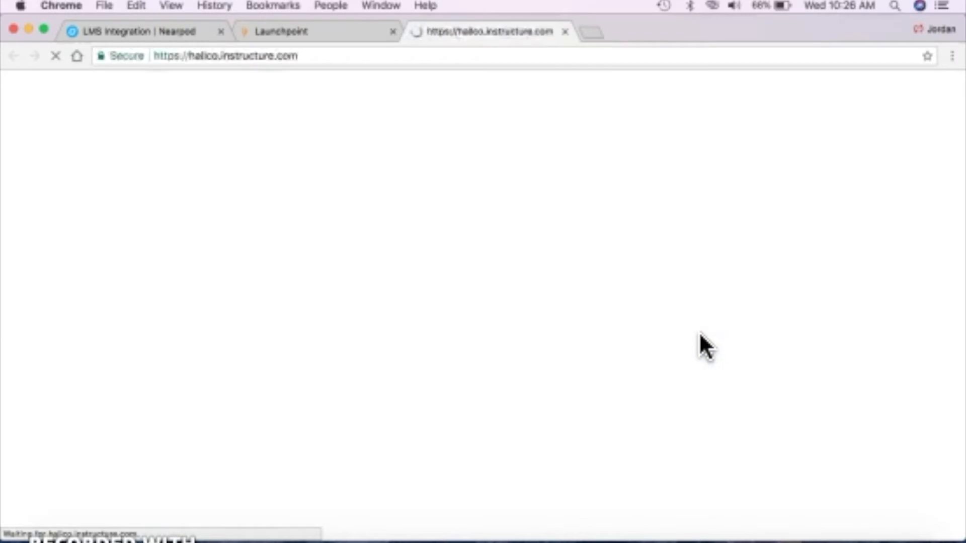
click(610, 349)
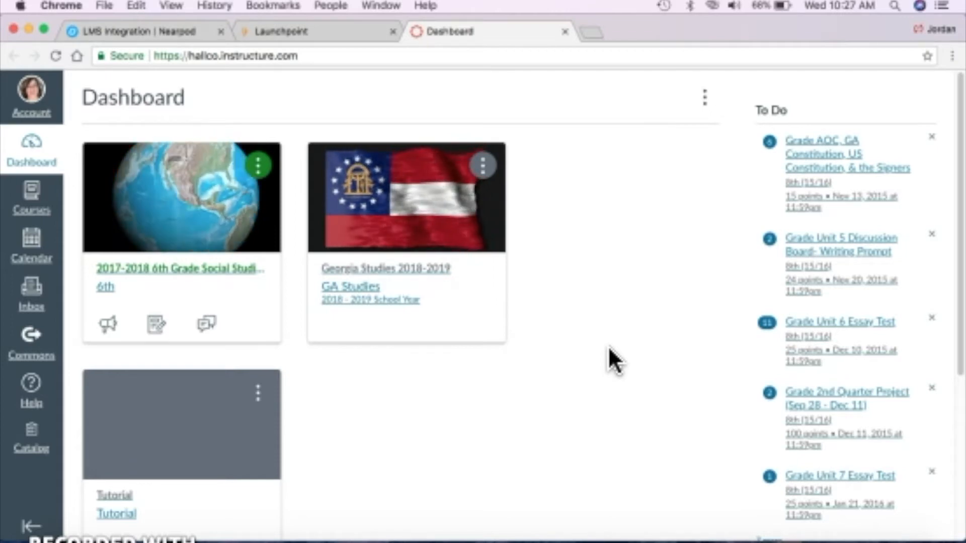
Open the Tutorial course from the Canvas dashboard.
scroll(613, 360, down, 3)
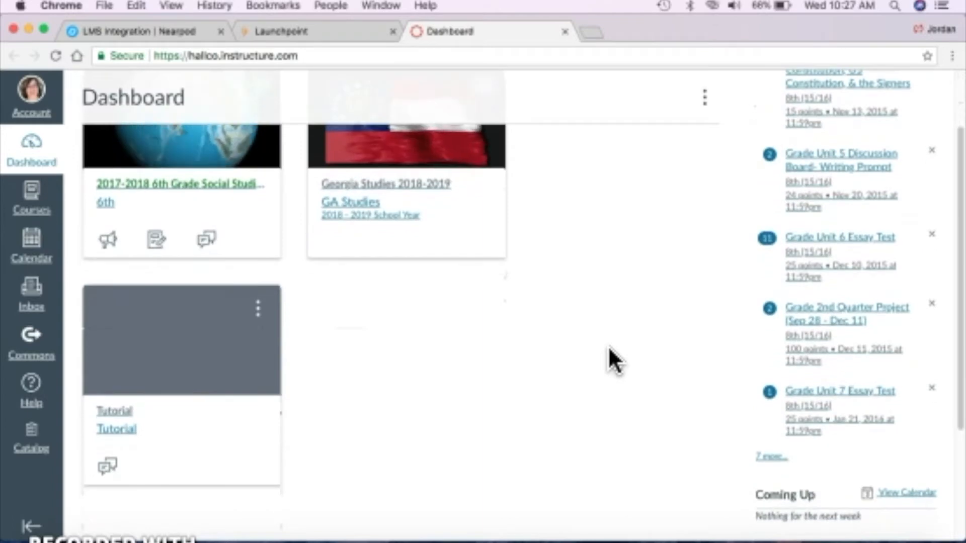
scroll(614, 358, up, 2)
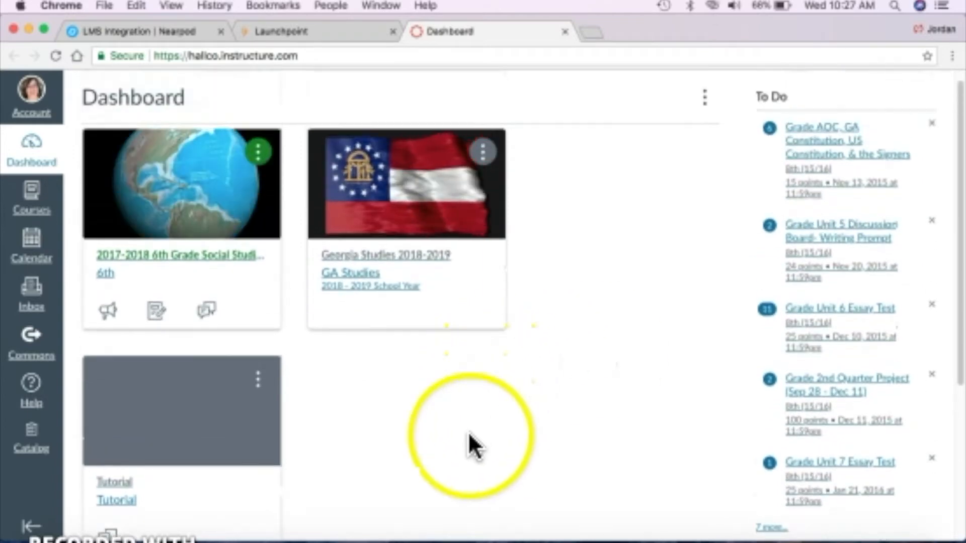
scroll(471, 442, down, 3)
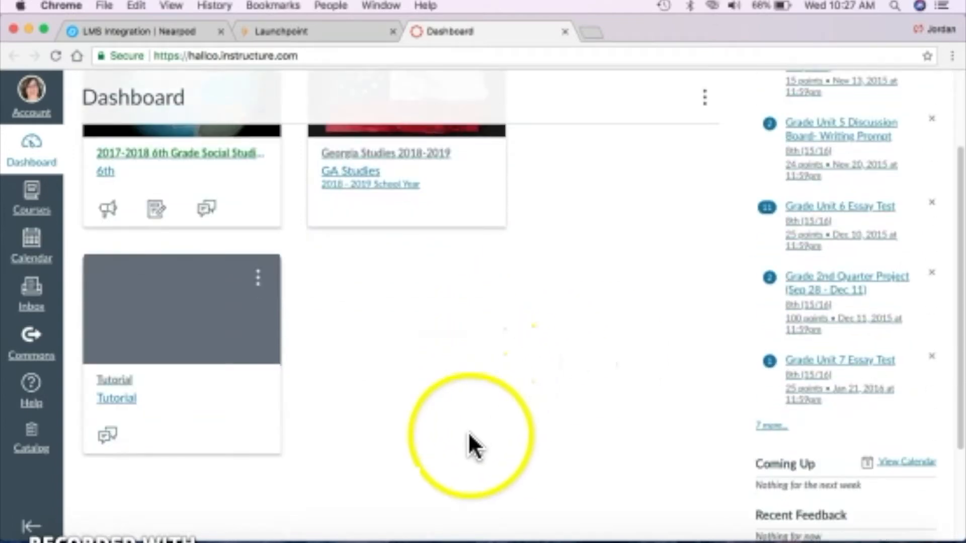
click(148, 341)
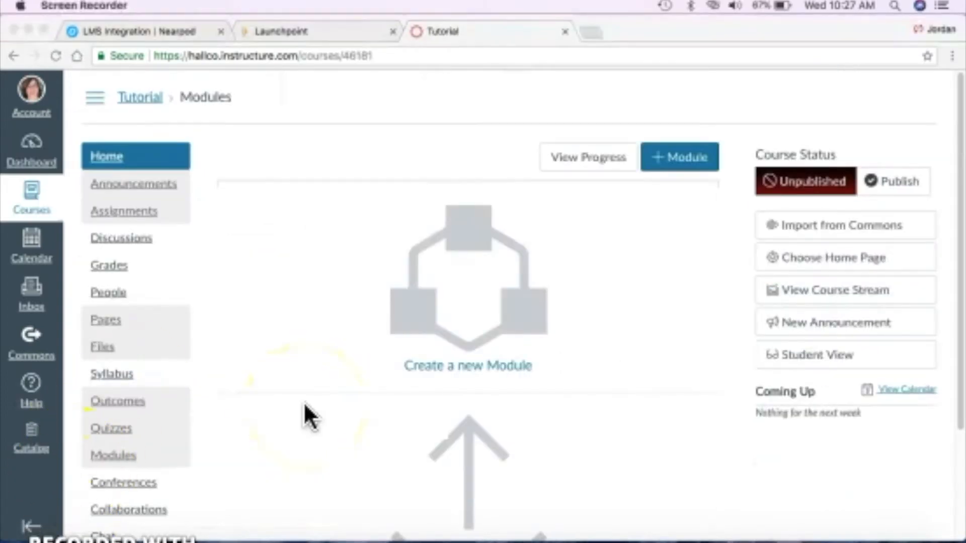
Open the Tutorial course's settings and go to its external apps.
scroll(303, 402, down, 4)
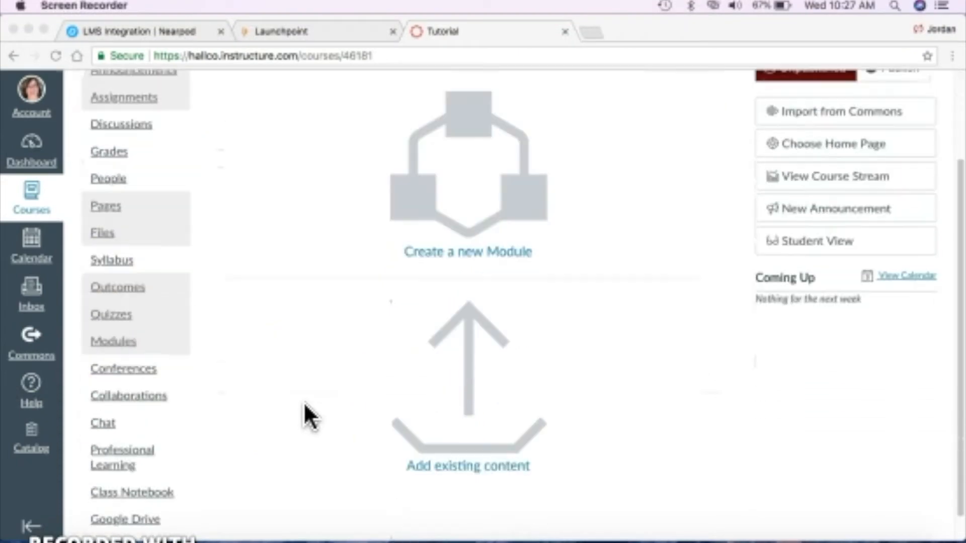
click(237, 449)
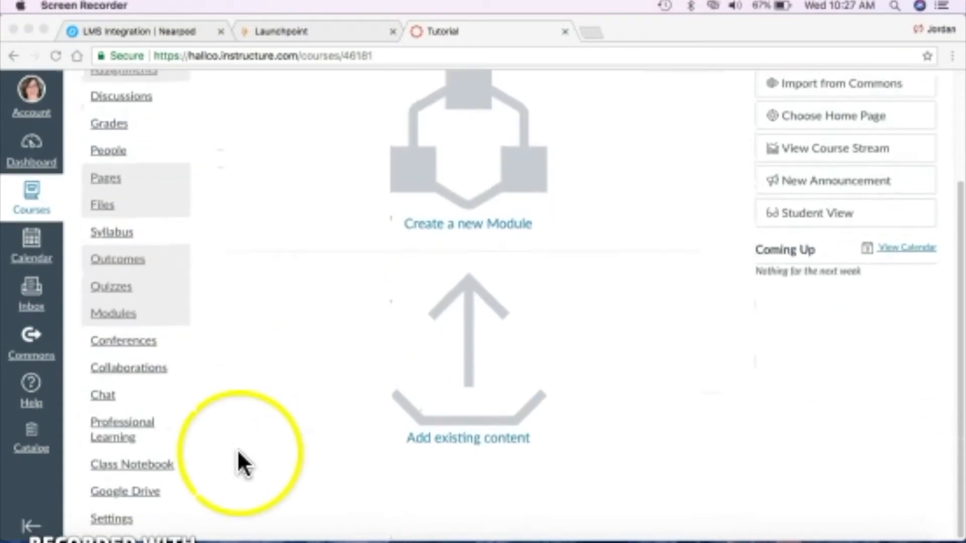
click(112, 518)
click(100, 518)
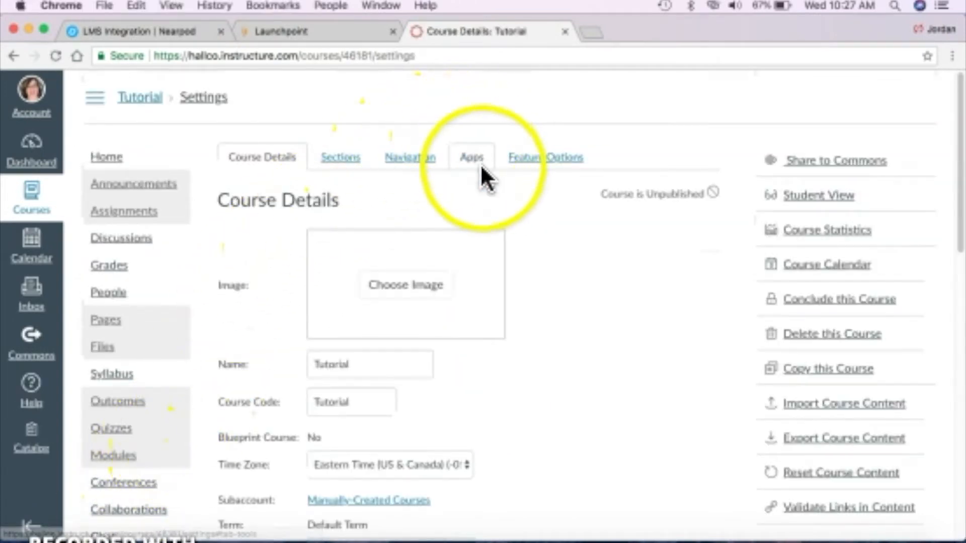
click(475, 161)
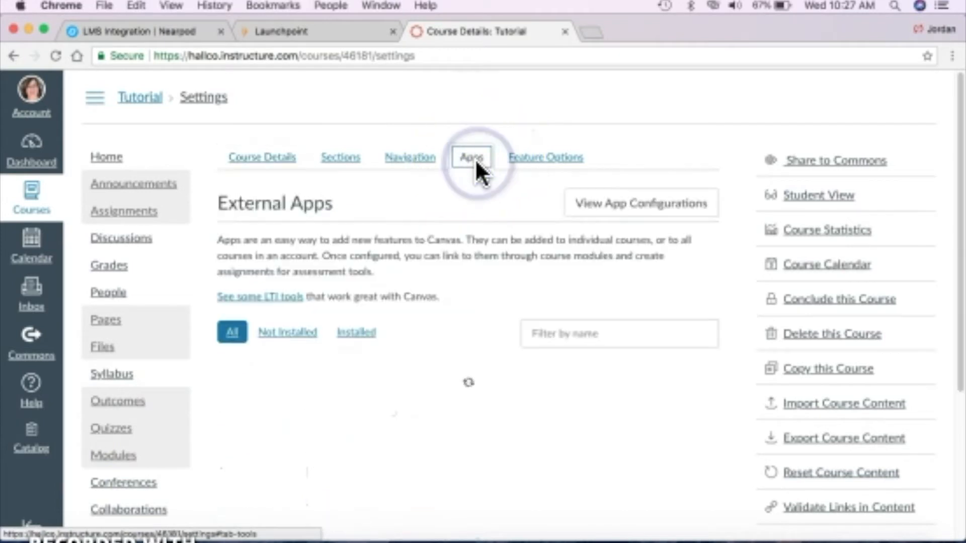
Filter the external apps by the name "near" to find Nearpod.
scroll(479, 242, down, 3)
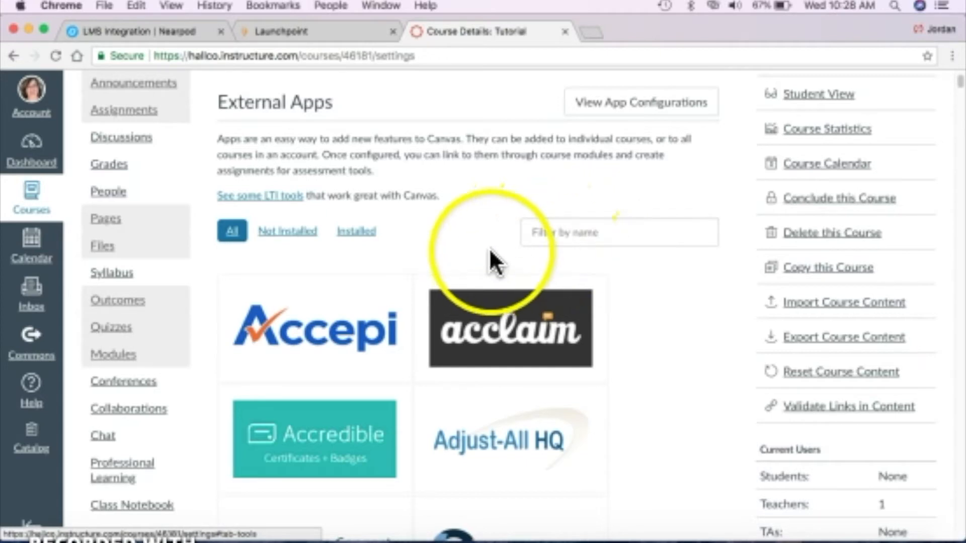
scroll(442, 460, down, 6)
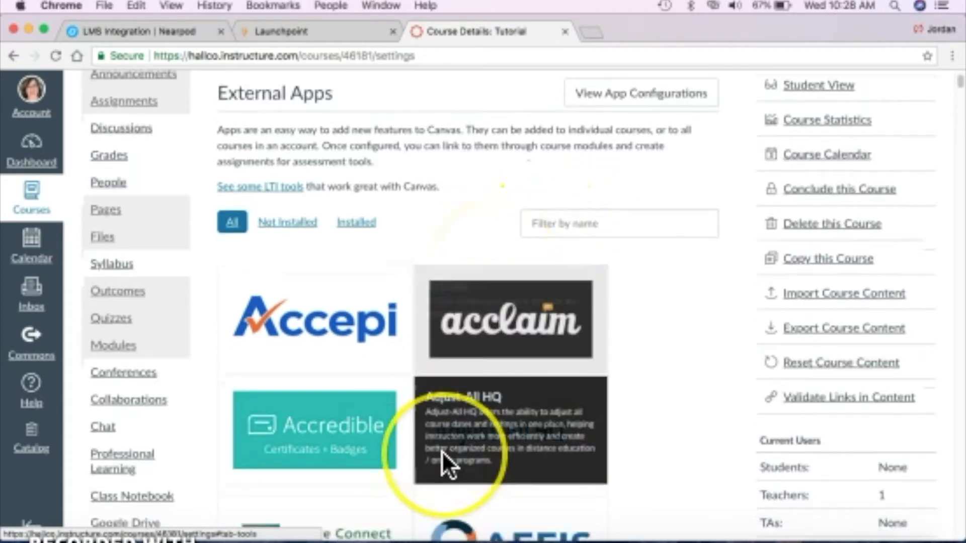
scroll(442, 459, up, 8)
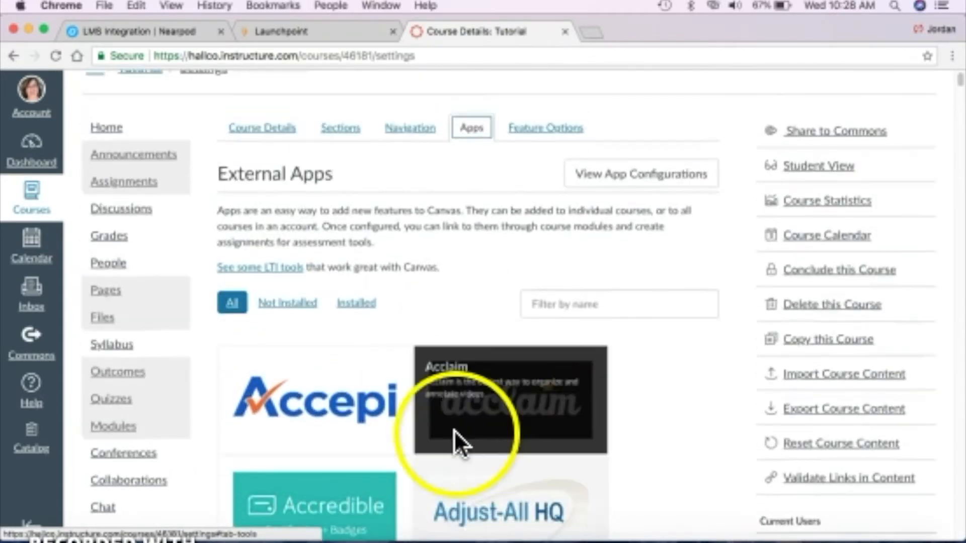
click(552, 305)
text(nea)
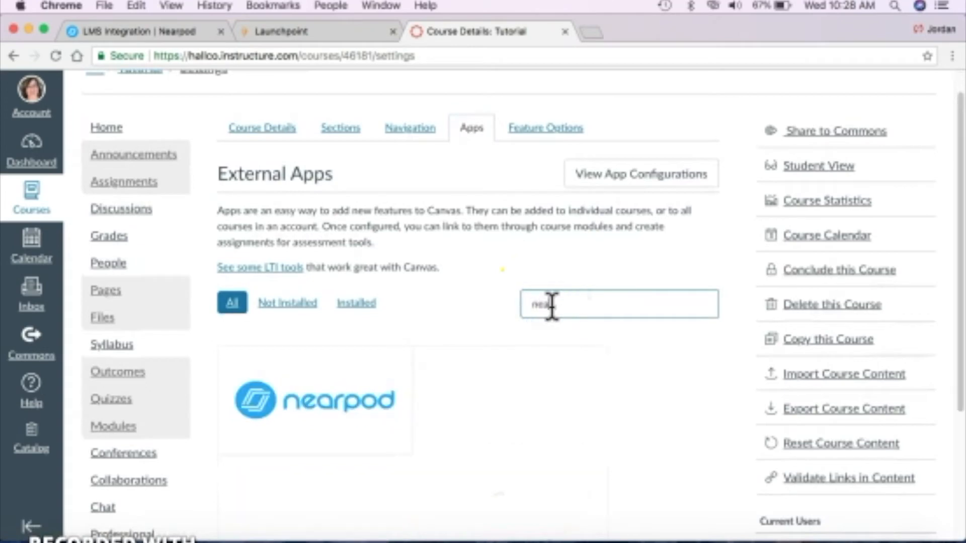
text(r)
mouse_move(363, 382)
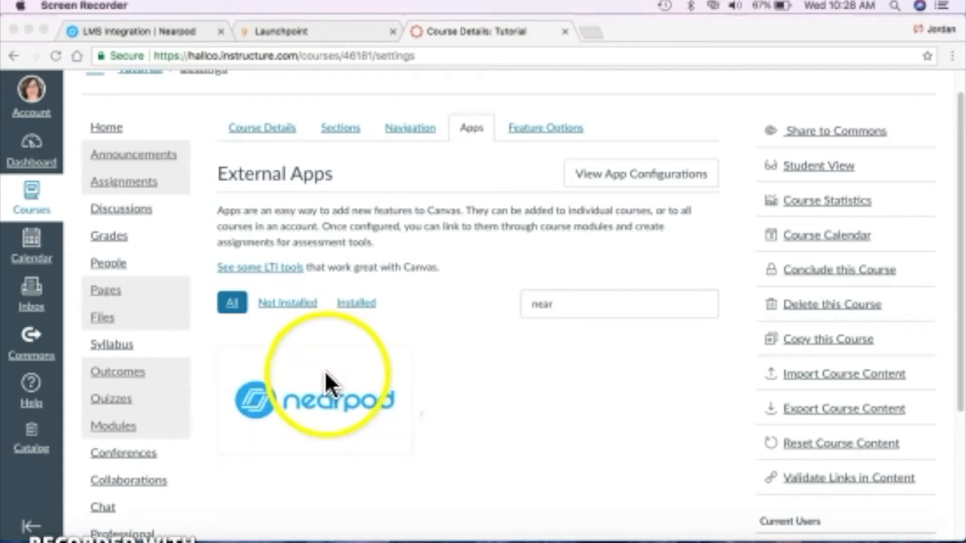
Open the Nearpod app's details and start adding it to the course.
click(262, 403)
click(295, 394)
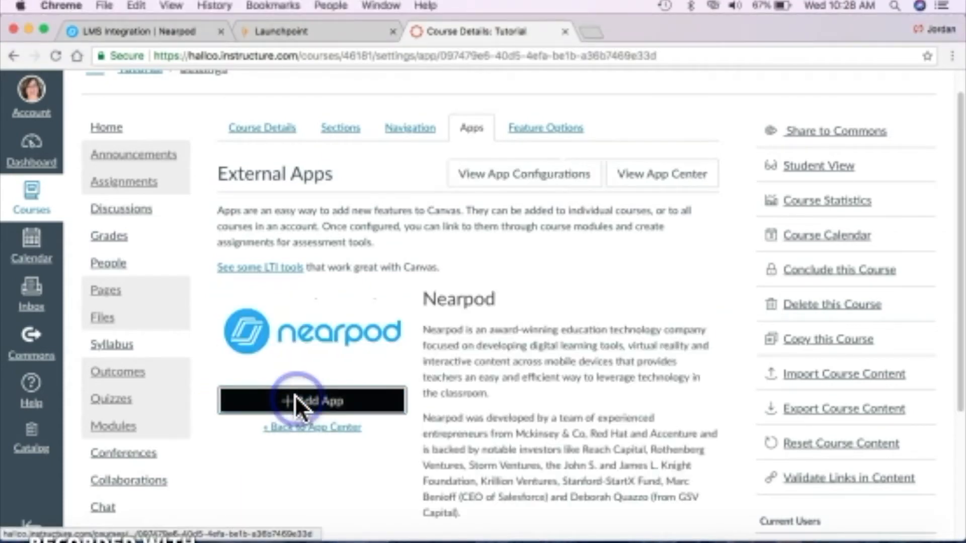
click(322, 401)
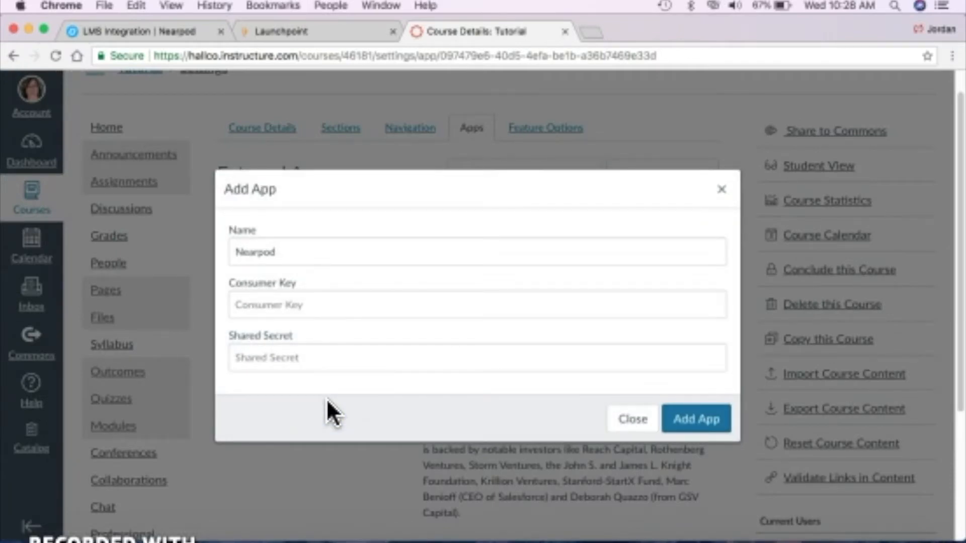
Copy the consumer key from the Nearpod page and paste it into the Consumer Key field for the new app.
click(131, 32)
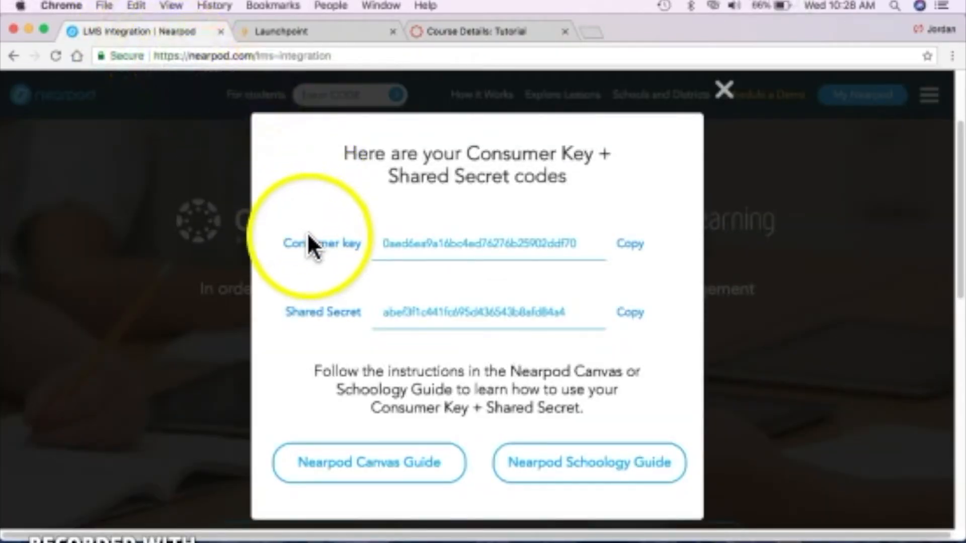
click(632, 245)
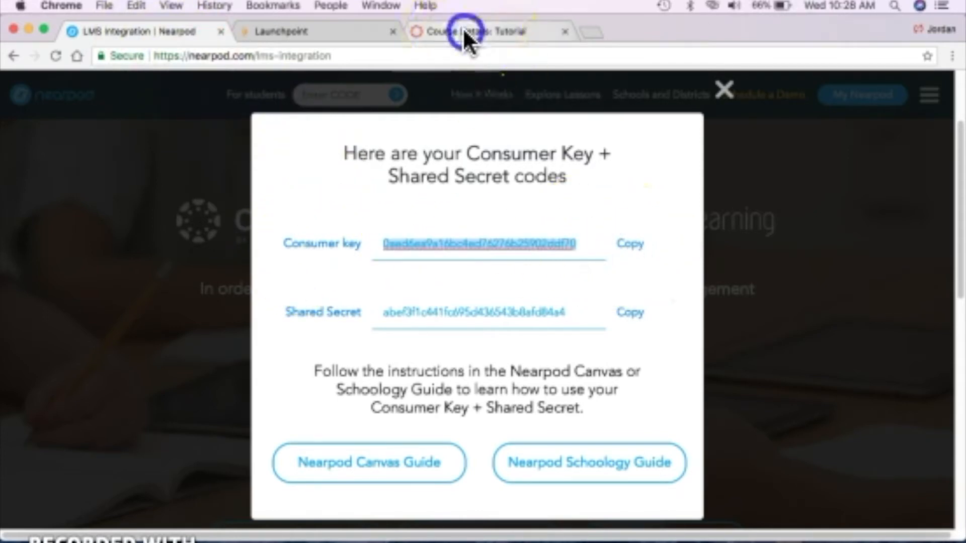
click(464, 32)
click(280, 305)
key(super+v)
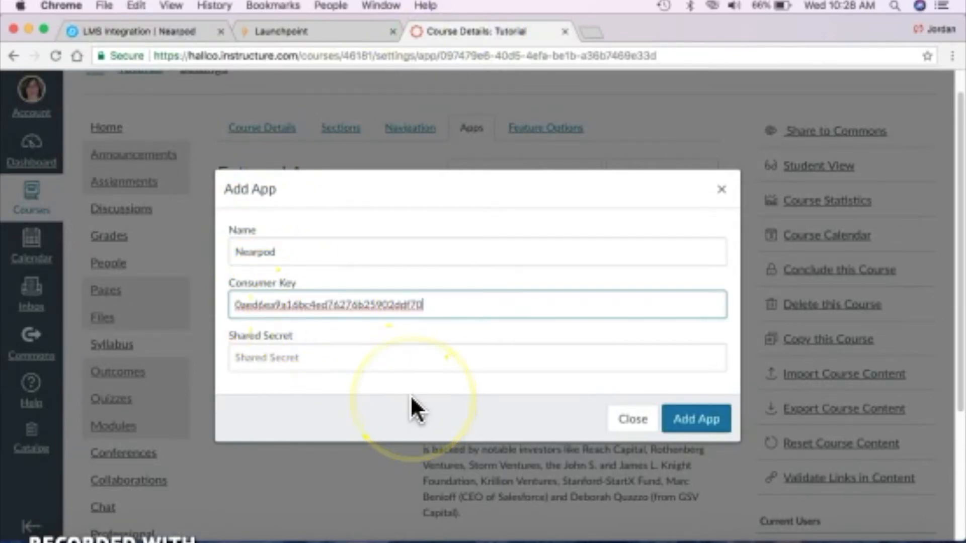
Copy the shared secret from the Nearpod page into the Shared Secret field, then add the app and review the installed apps.
click(160, 33)
click(633, 312)
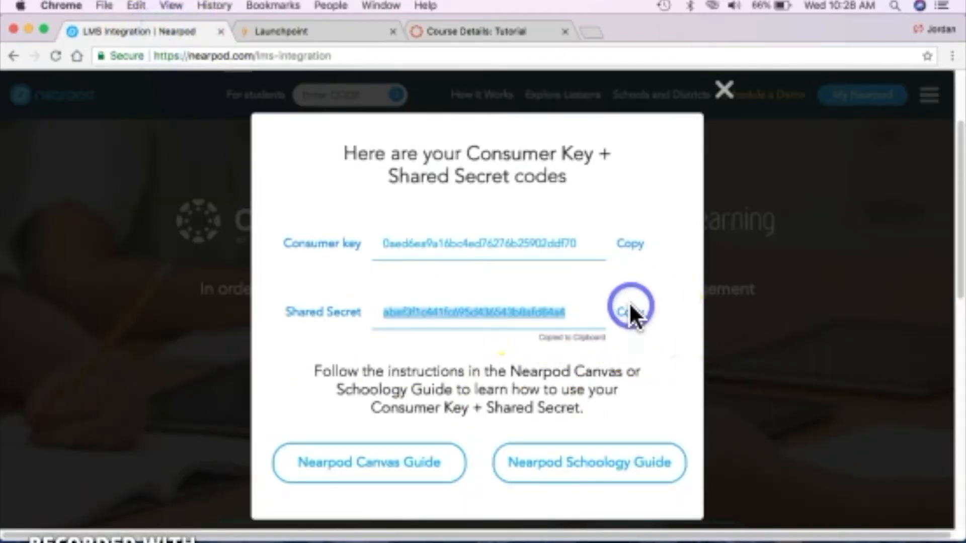
click(521, 31)
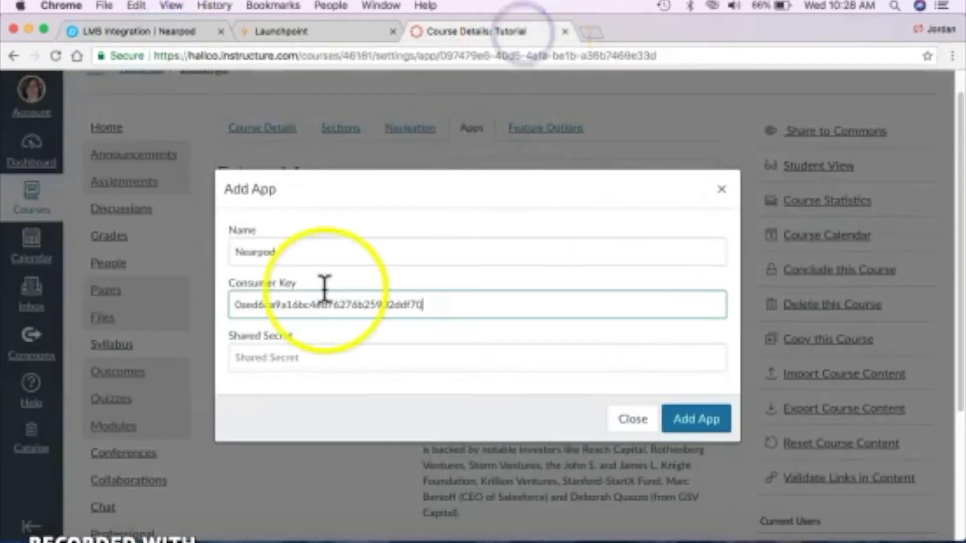
click(274, 352)
key(super+v)
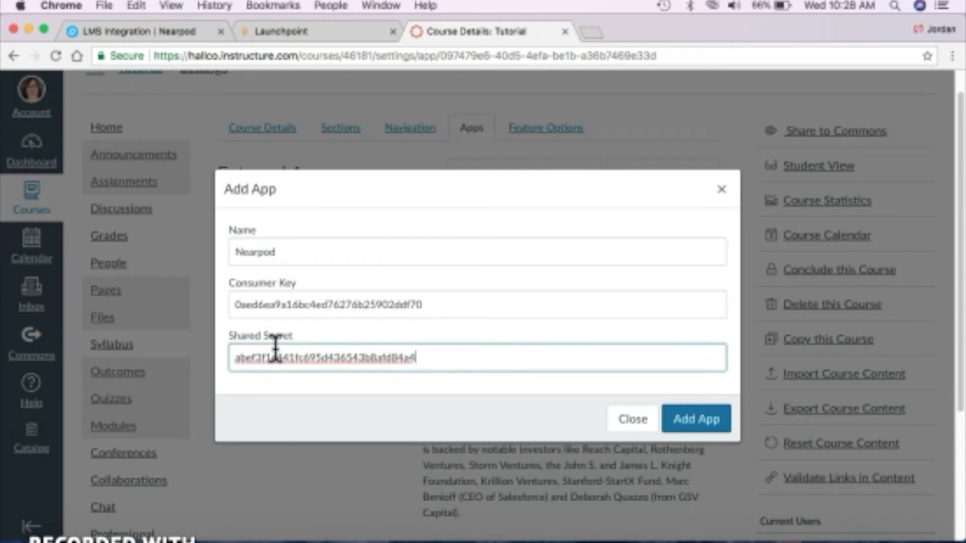
click(712, 415)
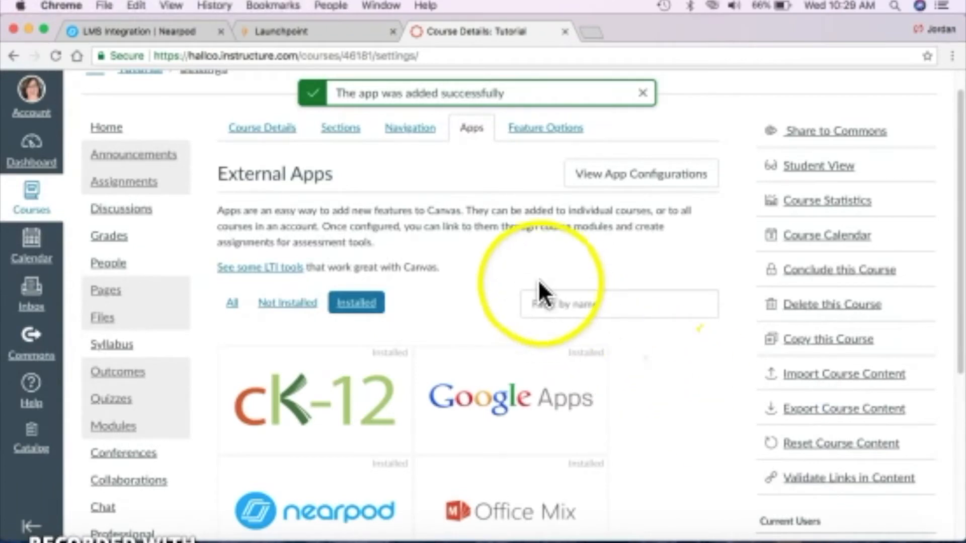
scroll(532, 282, down, 5)
scroll(533, 289, up, 2)
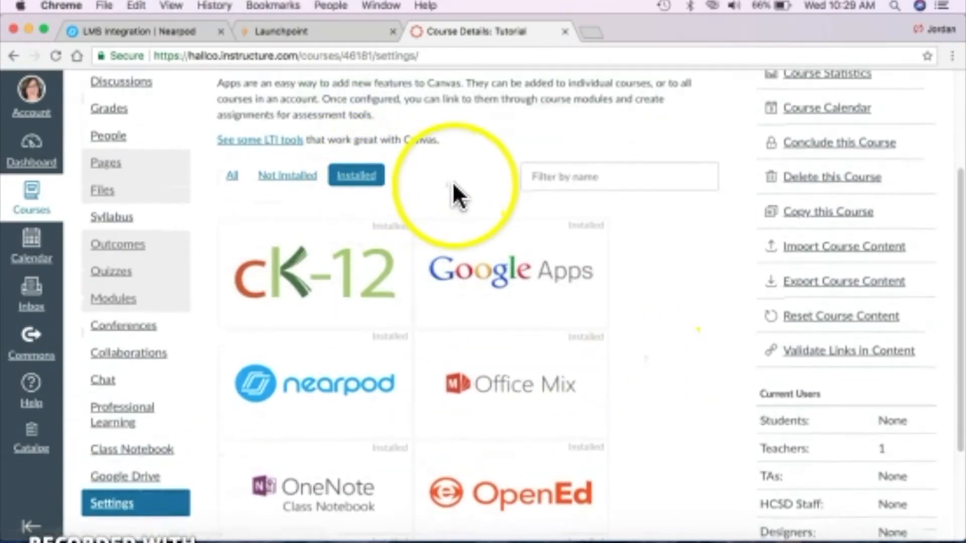
Create a new page in the course and title it "Unit One Notes".
scroll(453, 202, down, 3)
mouse_move(309, 283)
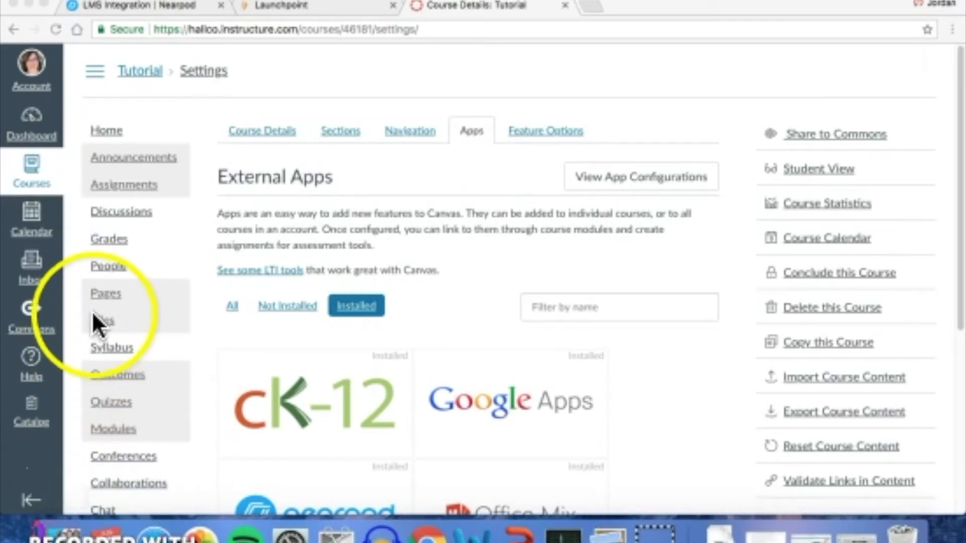
click(101, 293)
click(113, 295)
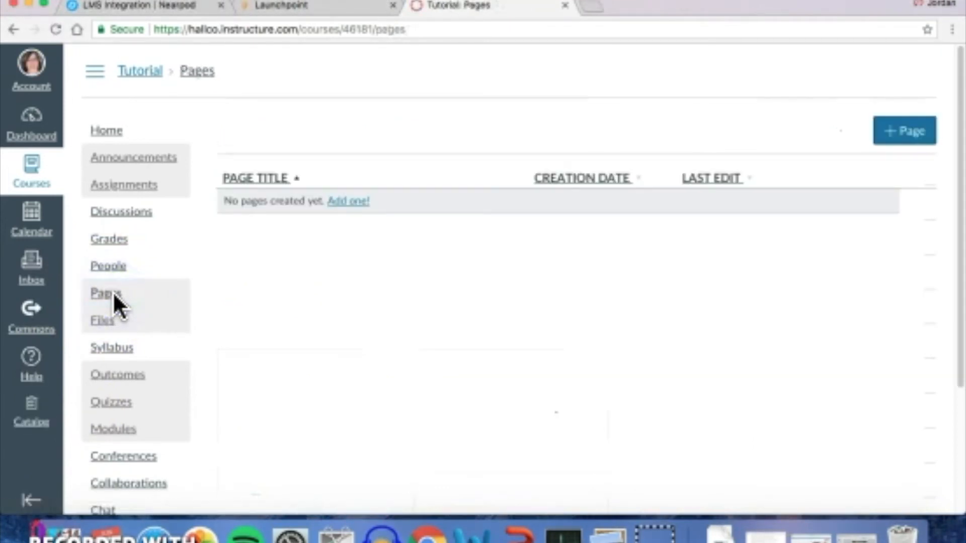
click(892, 134)
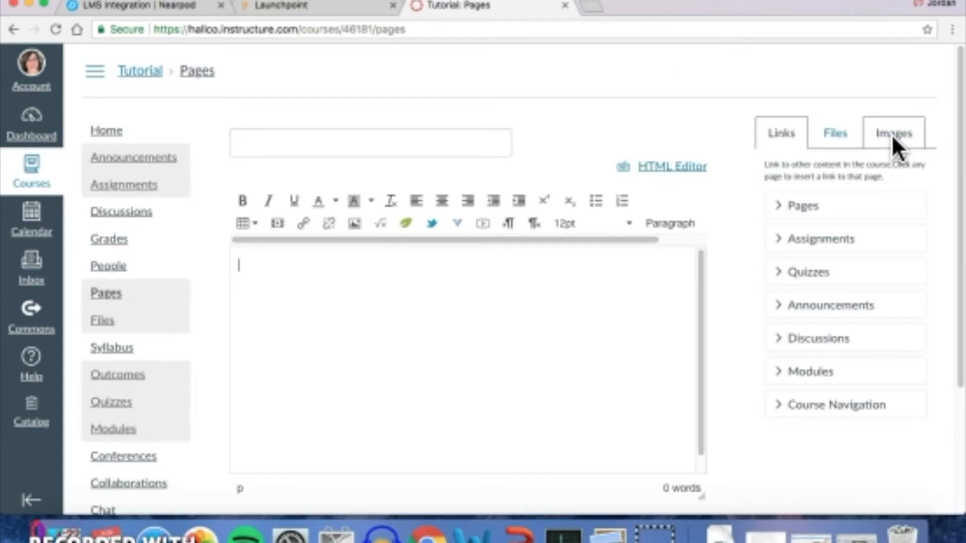
click(449, 143)
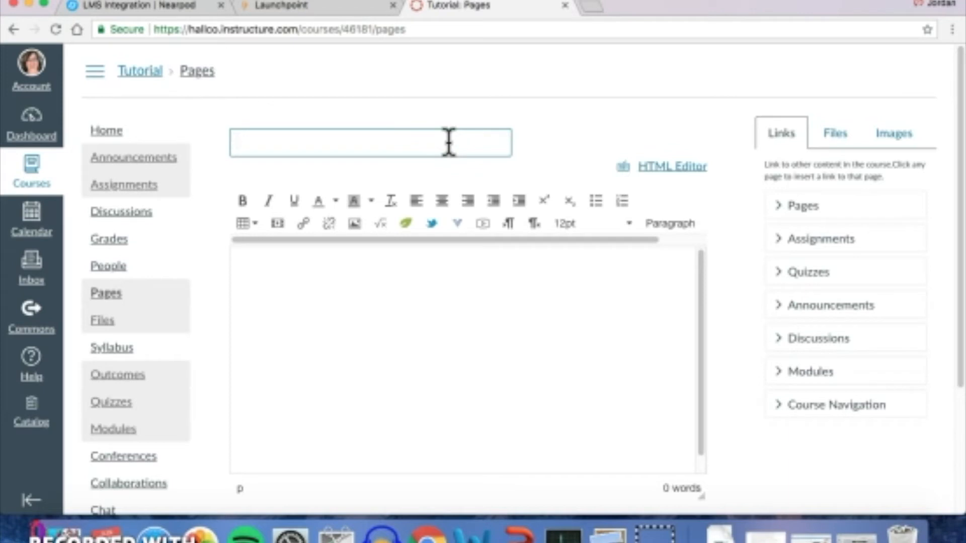
text(Unit One Notes)
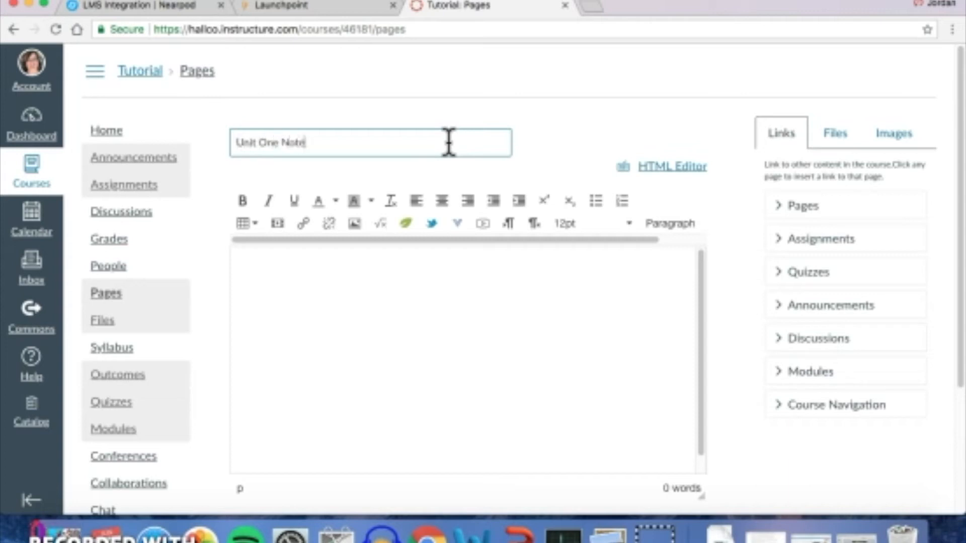
click(565, 149)
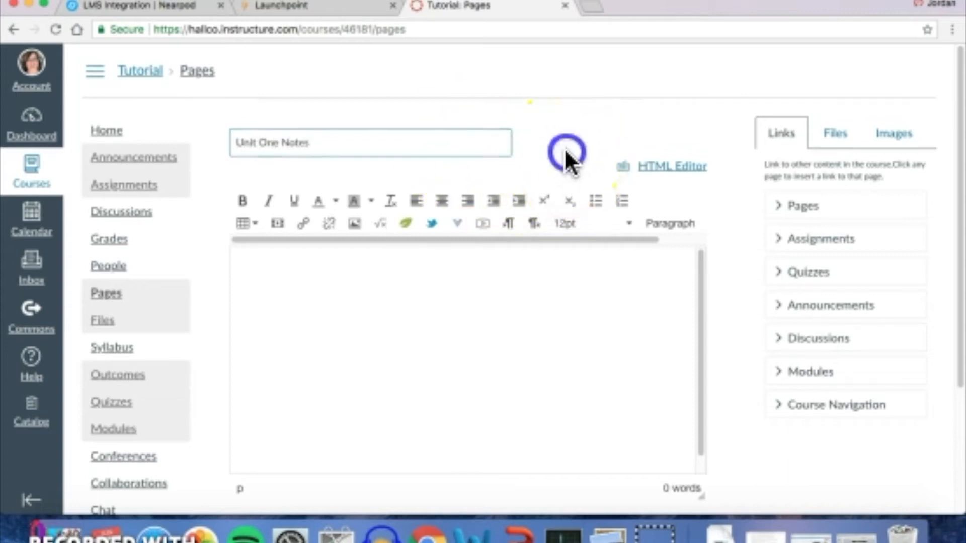
click(55, 535)
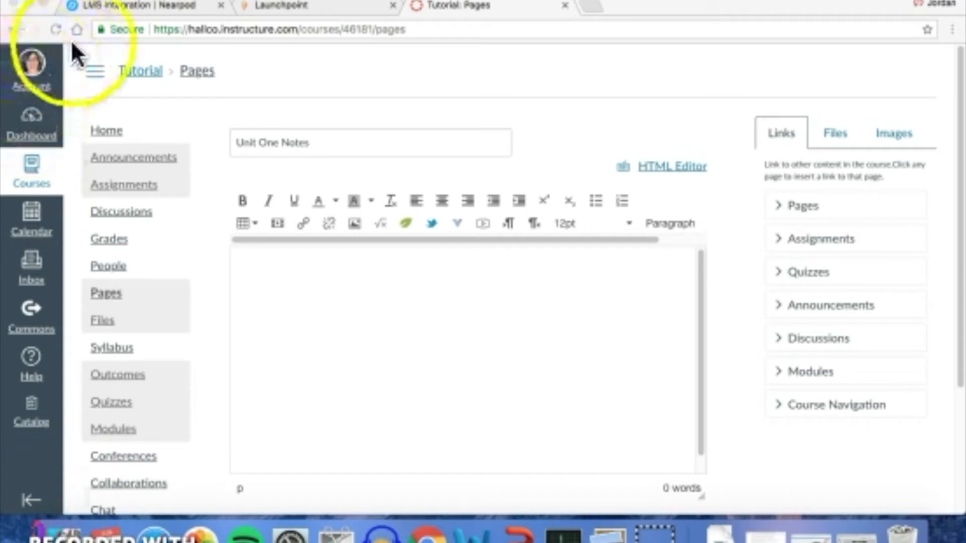
Switch to the Nearpod site and open the personal lesson library.
click(111, 8)
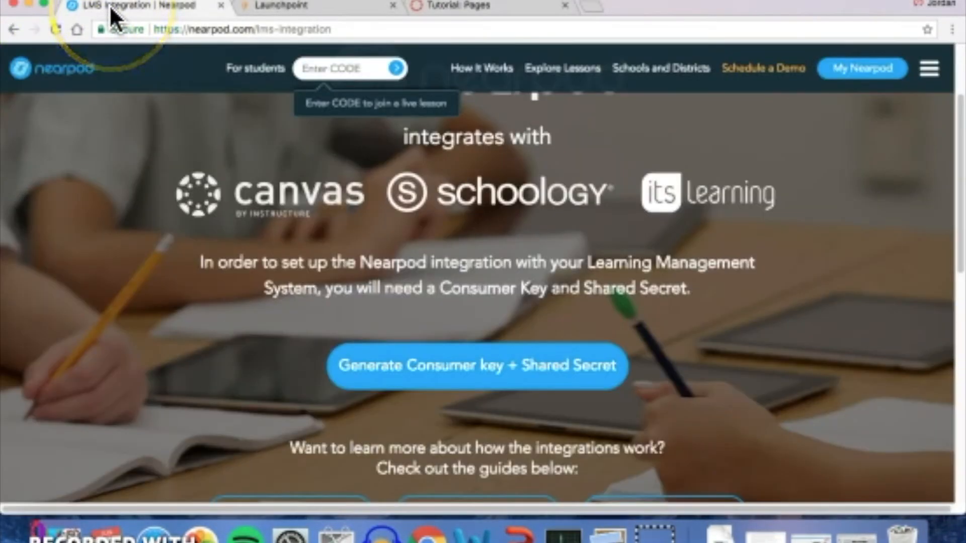
click(870, 68)
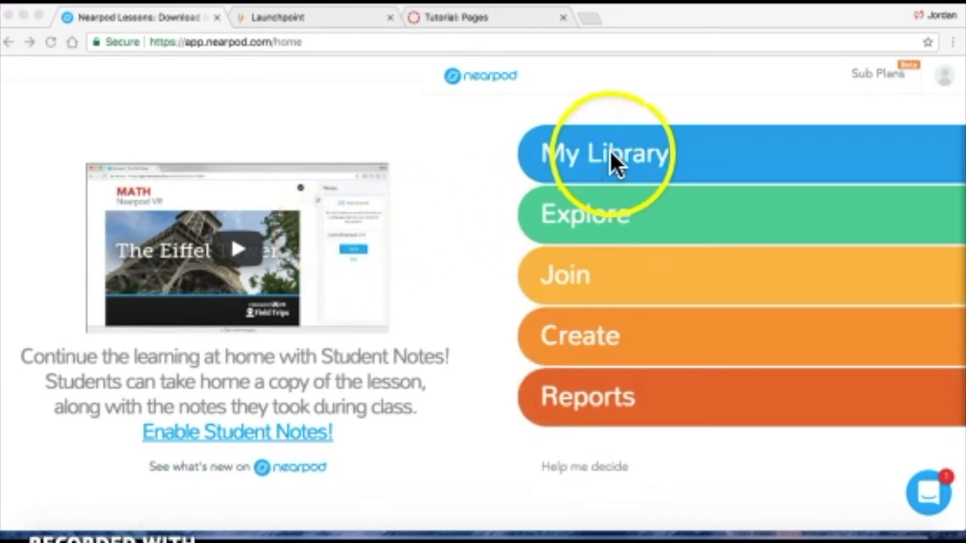
click(611, 153)
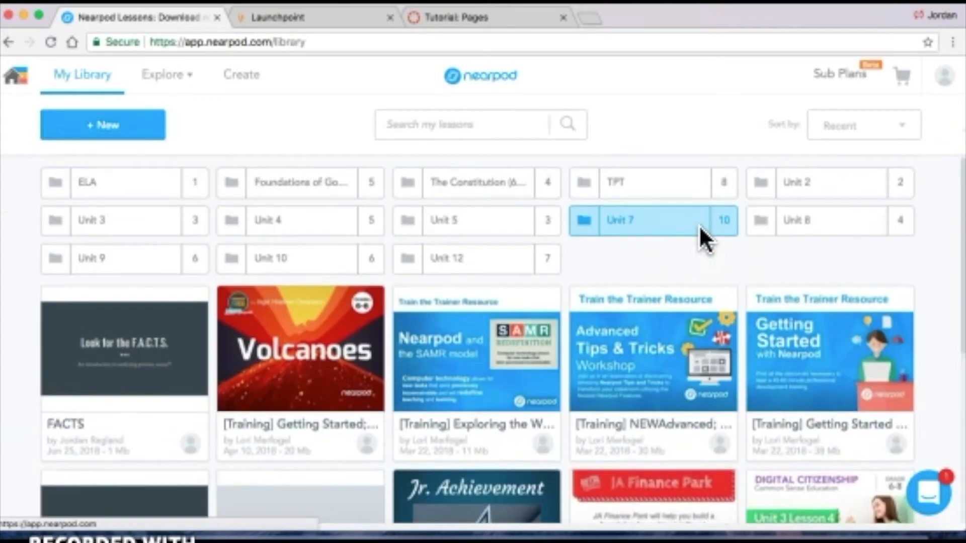
Launch a new student-paced session of the JA Finance Park lesson titled "JA: Income".
scroll(833, 248, down, 3)
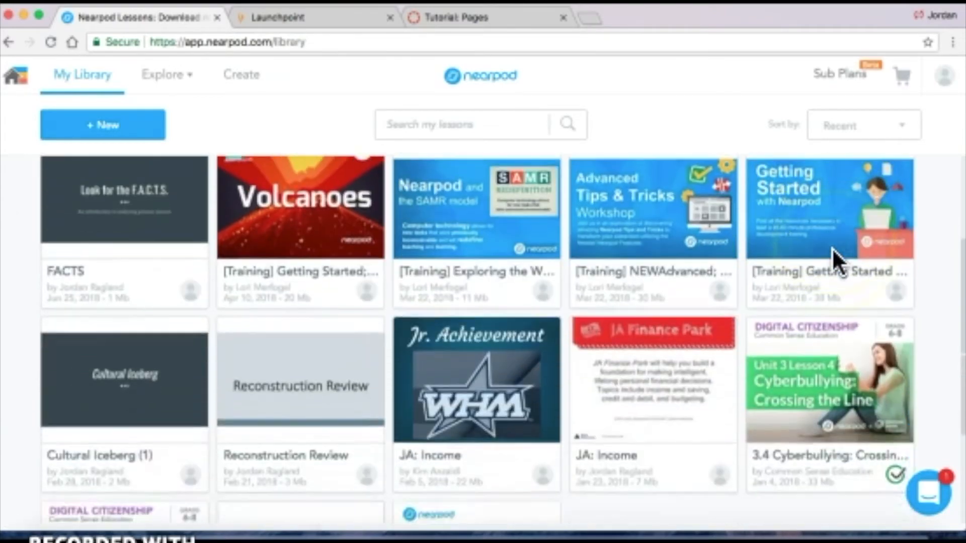
scroll(832, 249, down, 3)
mouse_move(654, 320)
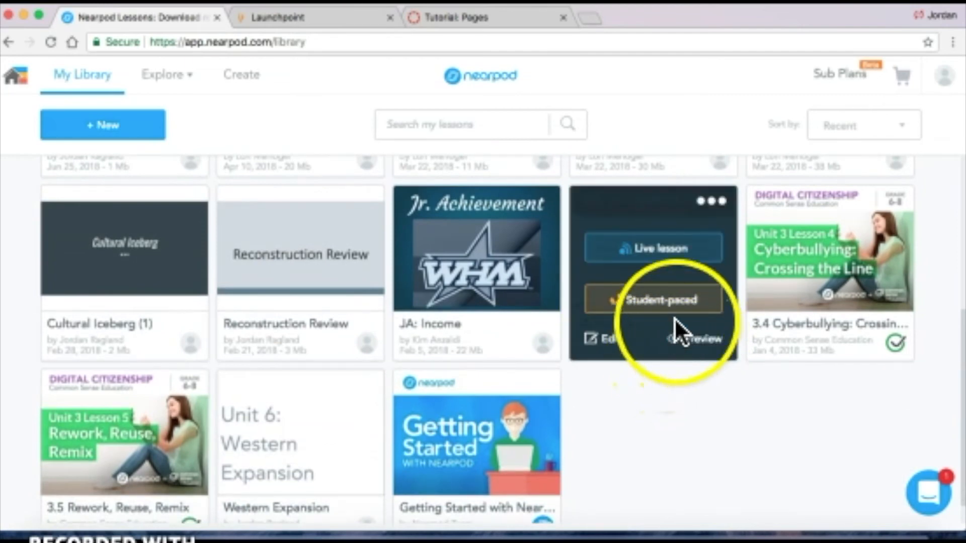
click(667, 304)
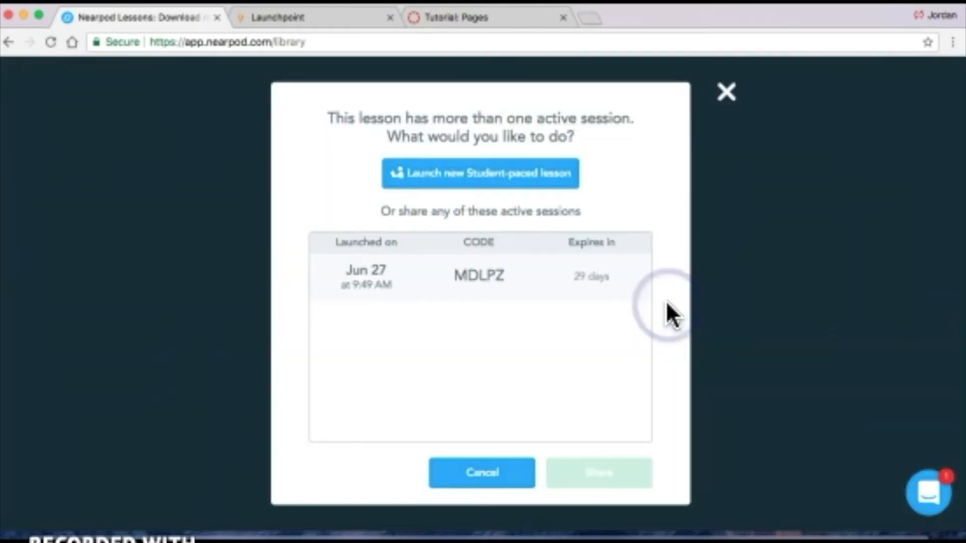
click(522, 173)
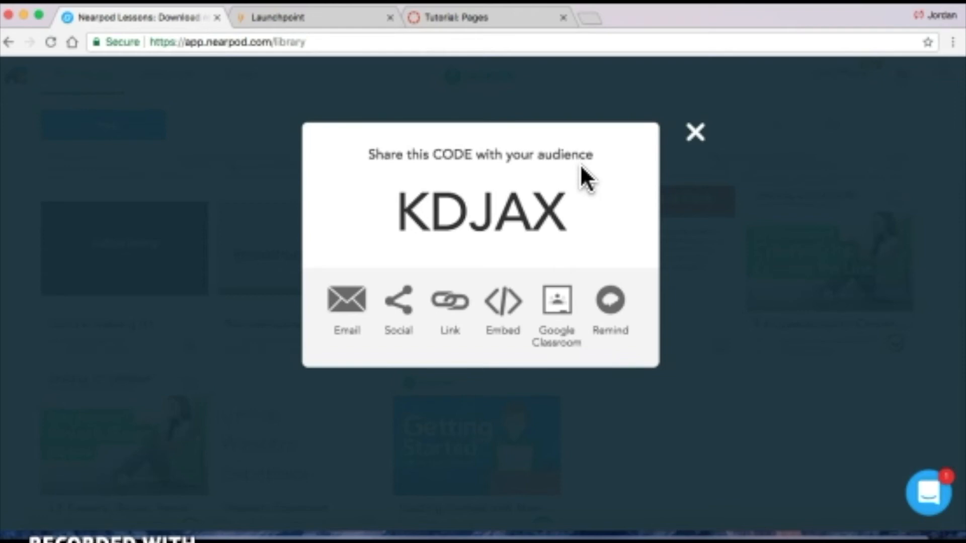
Copy the session's embed code in the Large size and paste it into the HTML of the Unit One Notes page in Canvas.
click(505, 307)
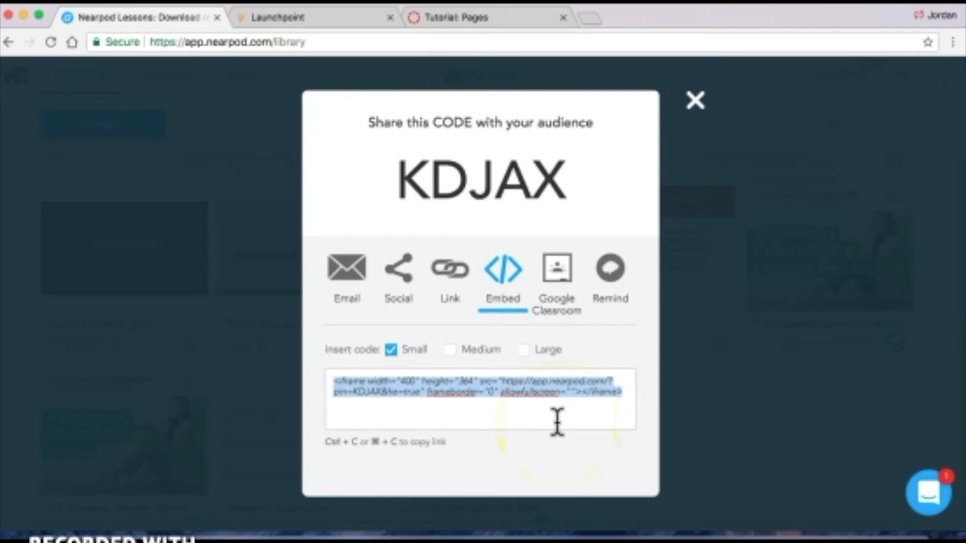
click(523, 349)
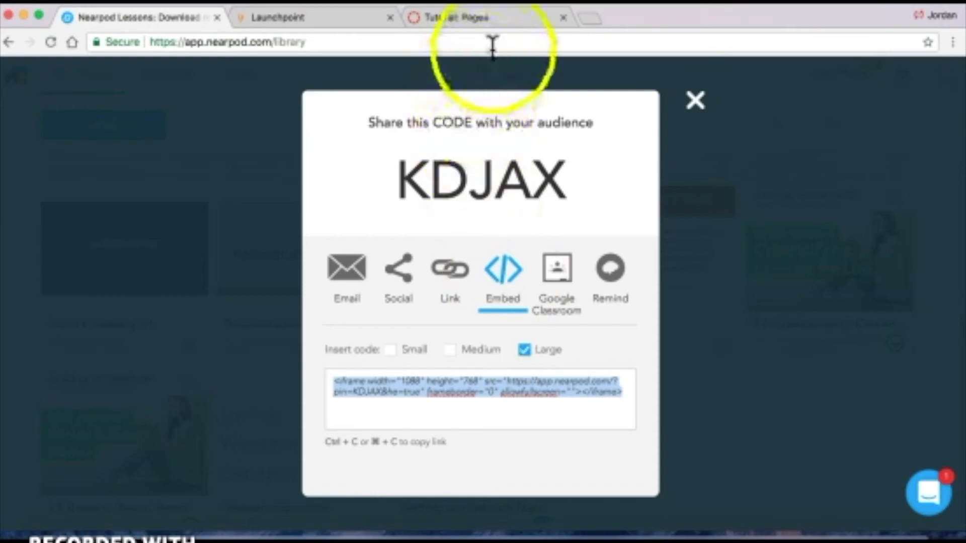
click(486, 16)
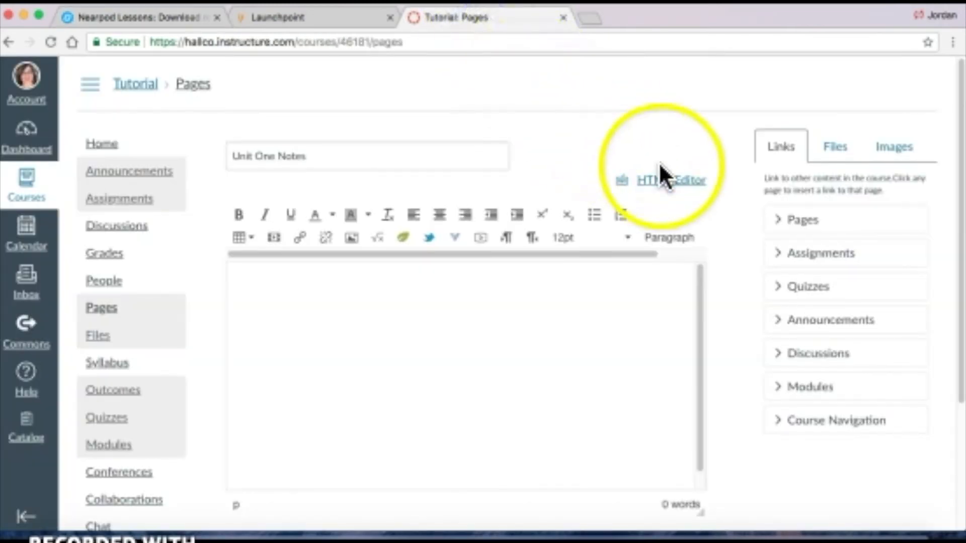
click(665, 176)
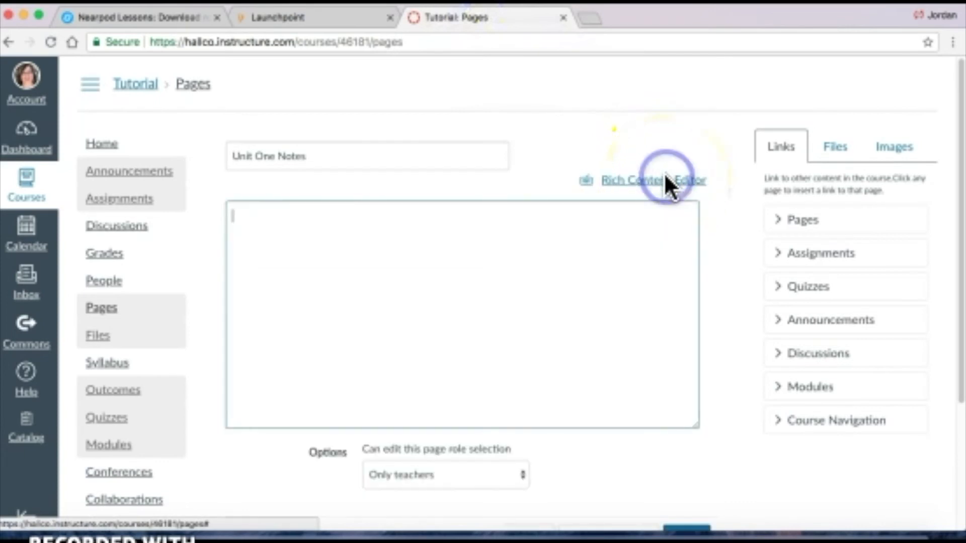
click(478, 281)
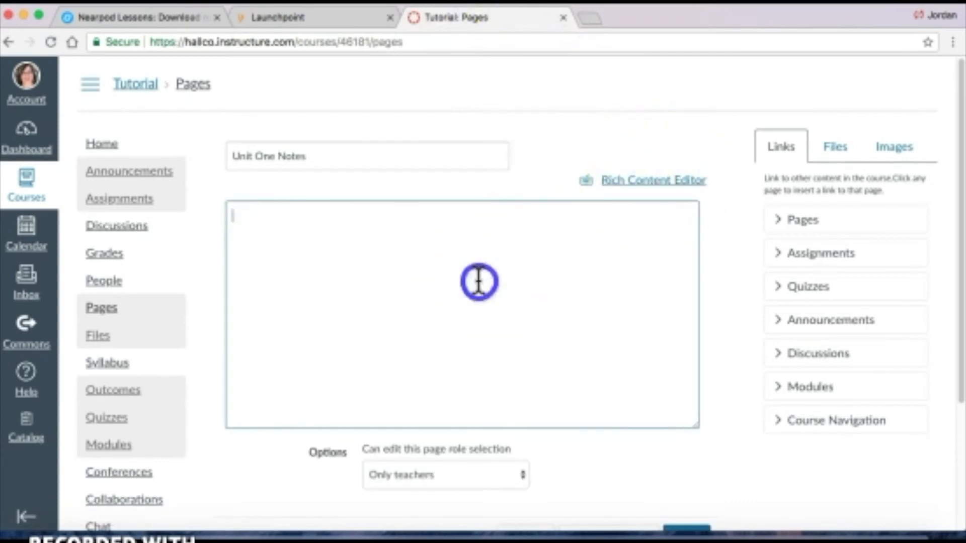
key(super+v)
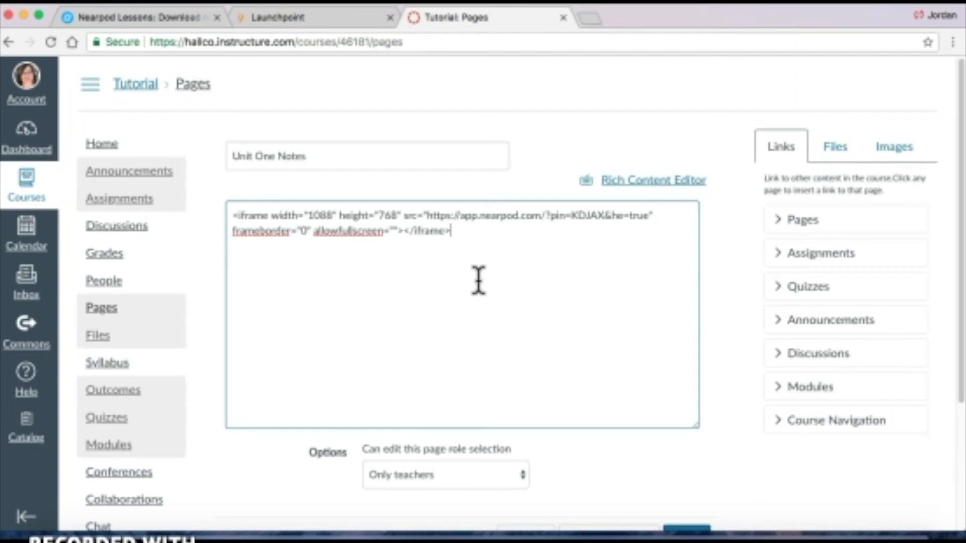
Save and publish the Unit One Notes page, and view the embedded Nearpod session.
scroll(628, 480, down, 3)
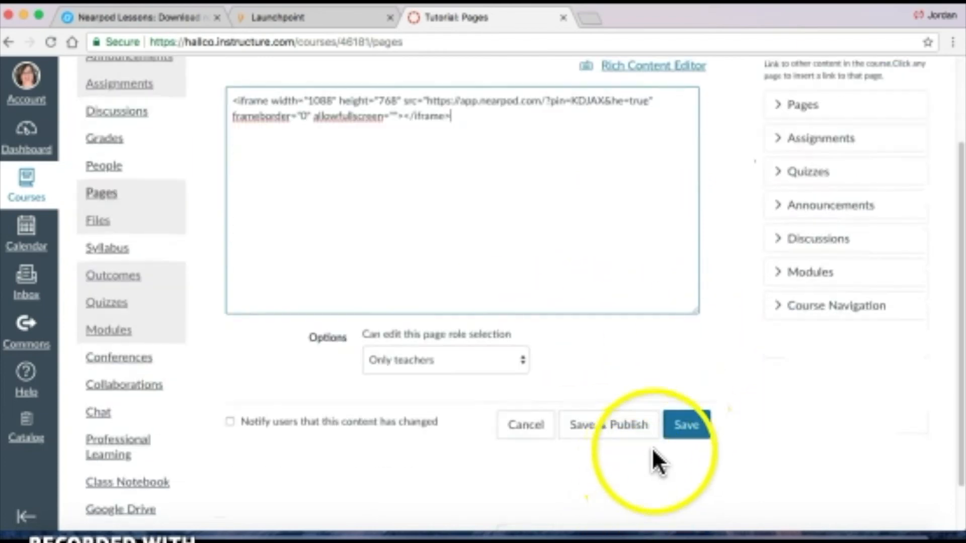
click(624, 424)
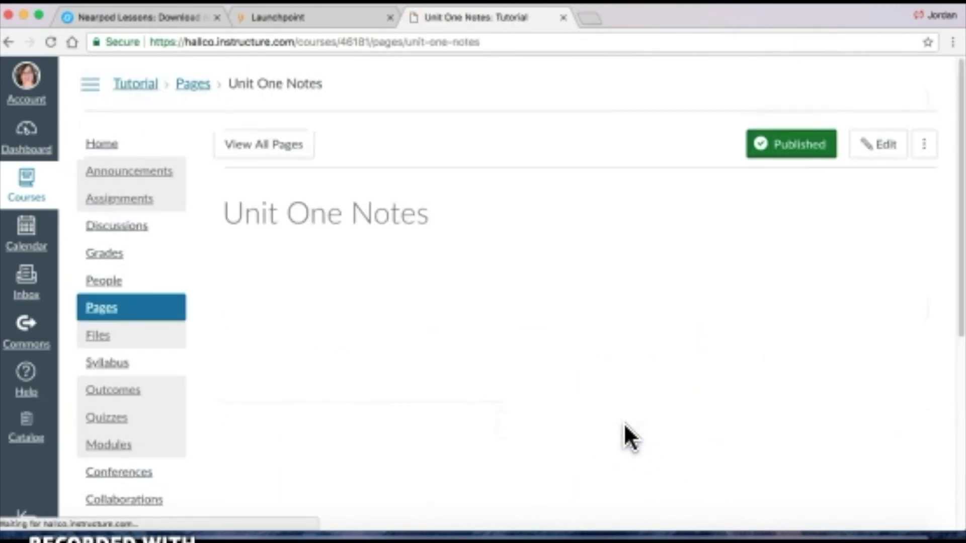
scroll(624, 424, down, 4)
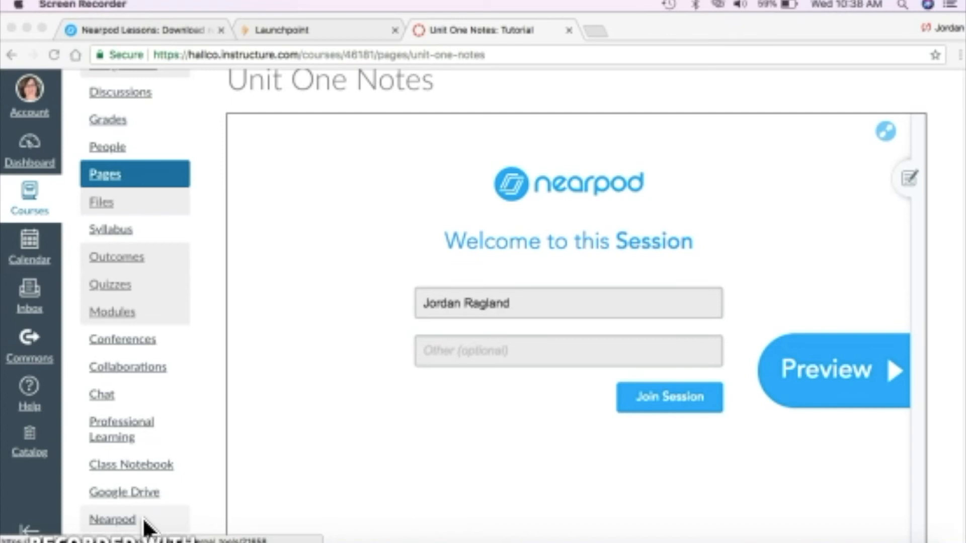
Add a new course module named "Unit One".
click(112, 313)
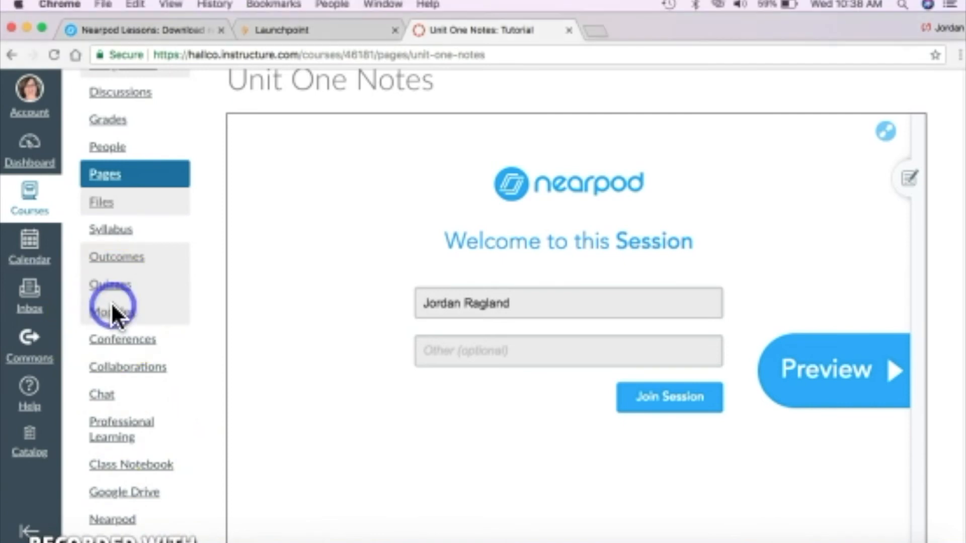
click(113, 316)
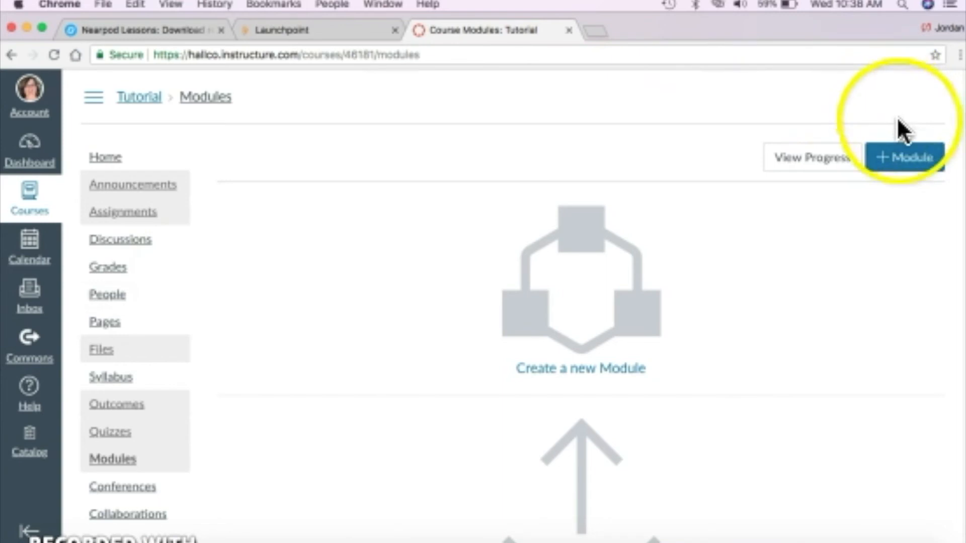
click(898, 155)
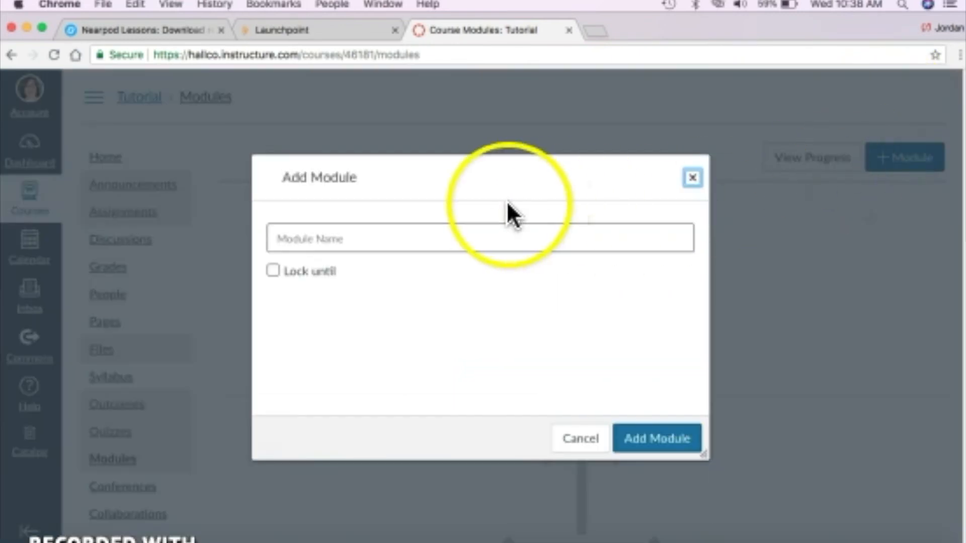
click(475, 225)
text(Unit One)
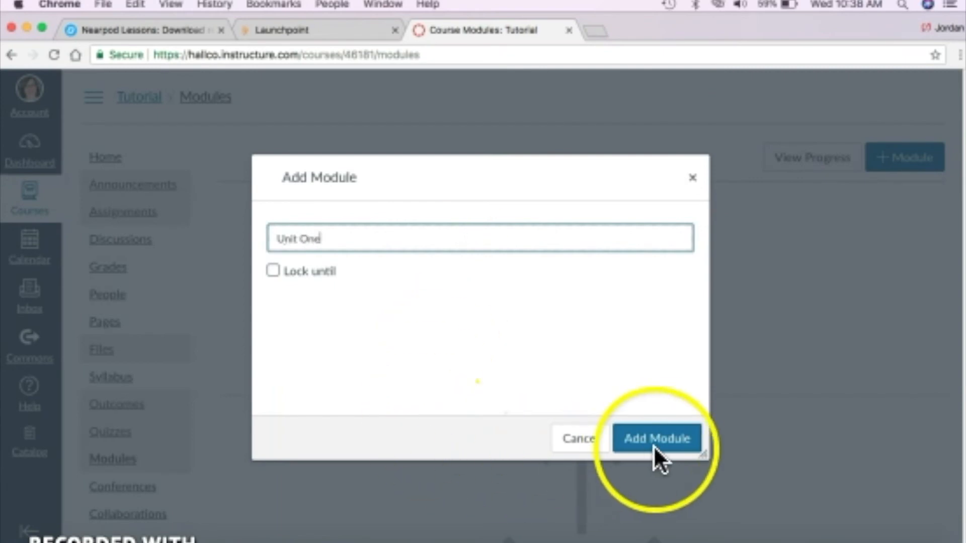
click(665, 436)
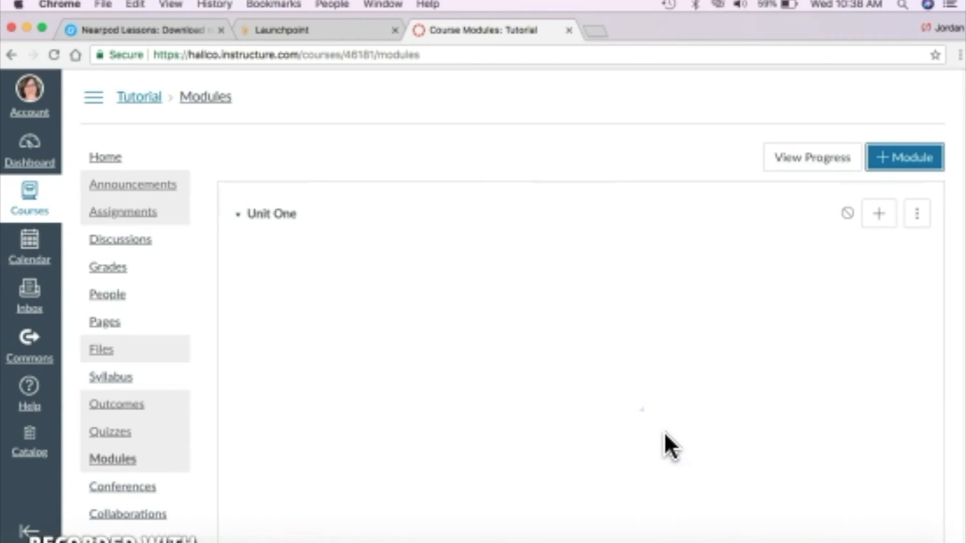
Add the existing content page "Unit One Notes" to the Unit One module without indentation.
click(878, 213)
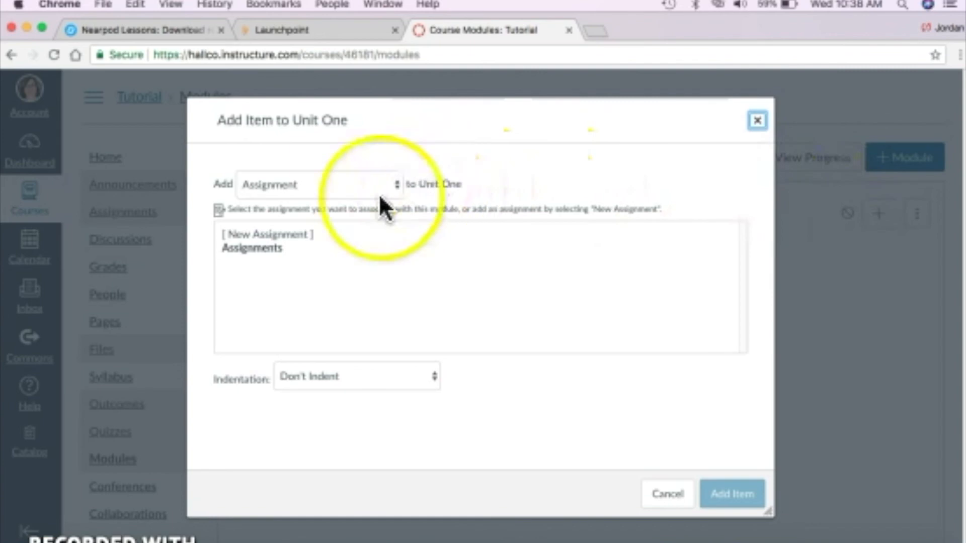
click(356, 189)
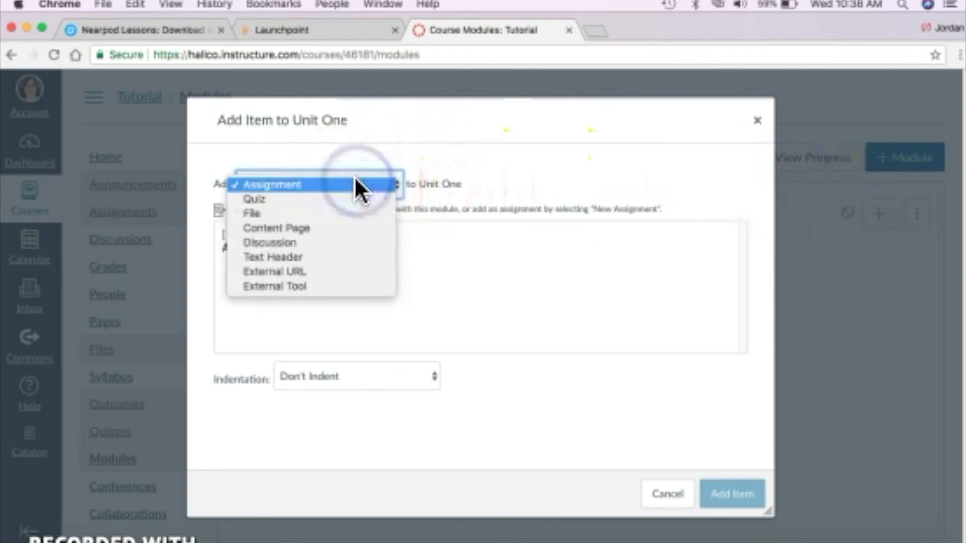
click(347, 221)
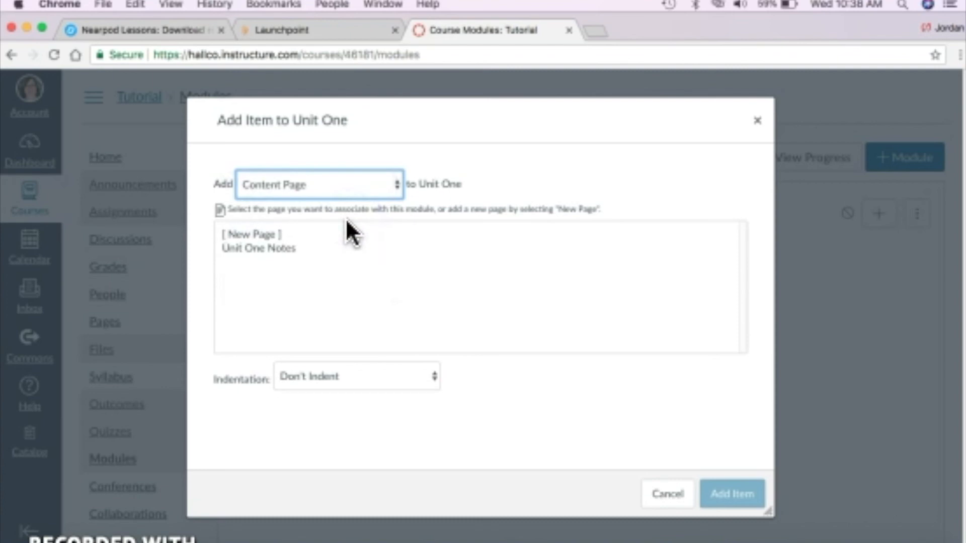
click(281, 247)
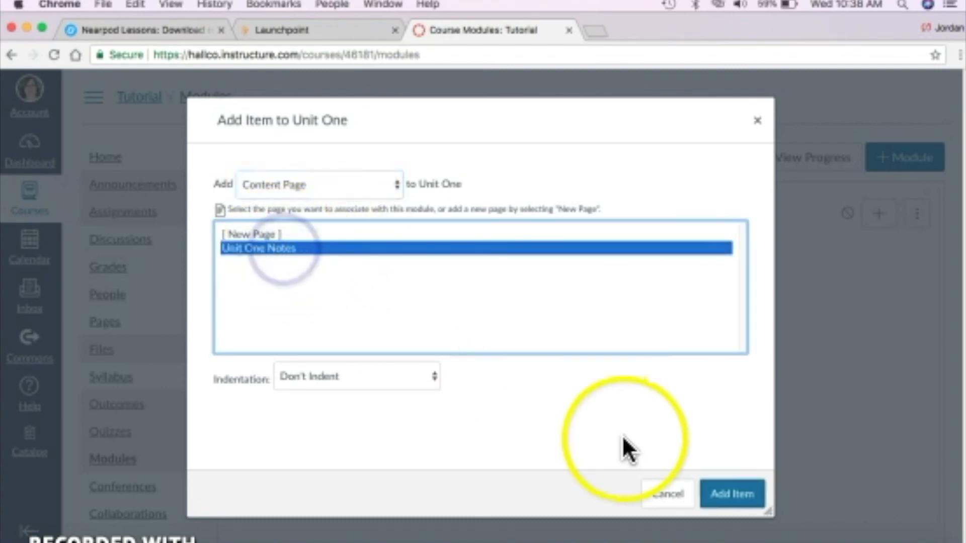
click(730, 485)
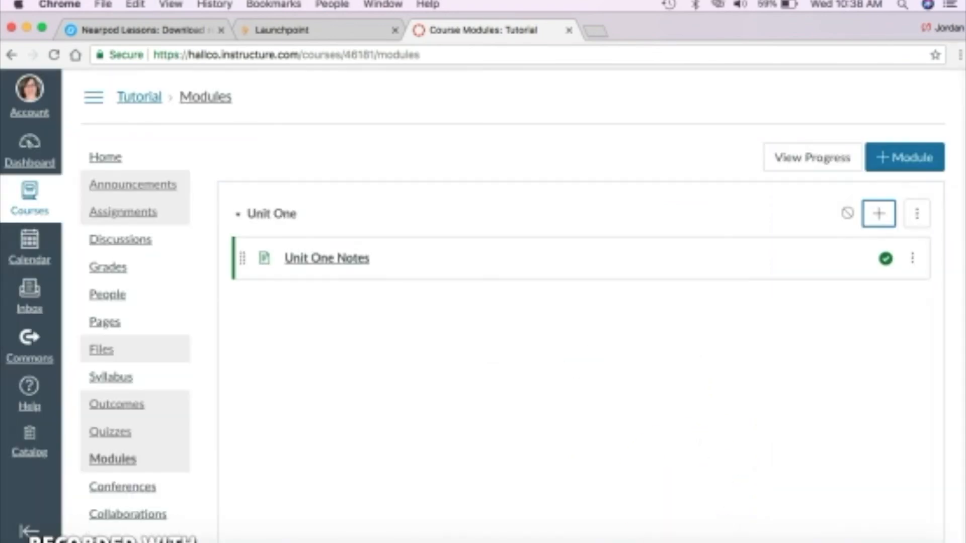
click(61, 541)
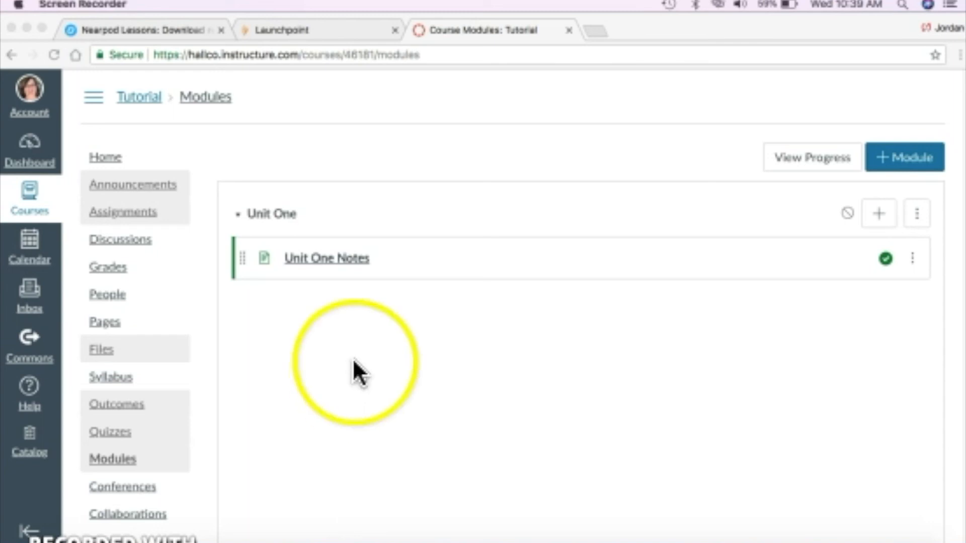
Open Unit One Notes from the module to check the embedded Nearpod lesson.
click(324, 254)
click(335, 252)
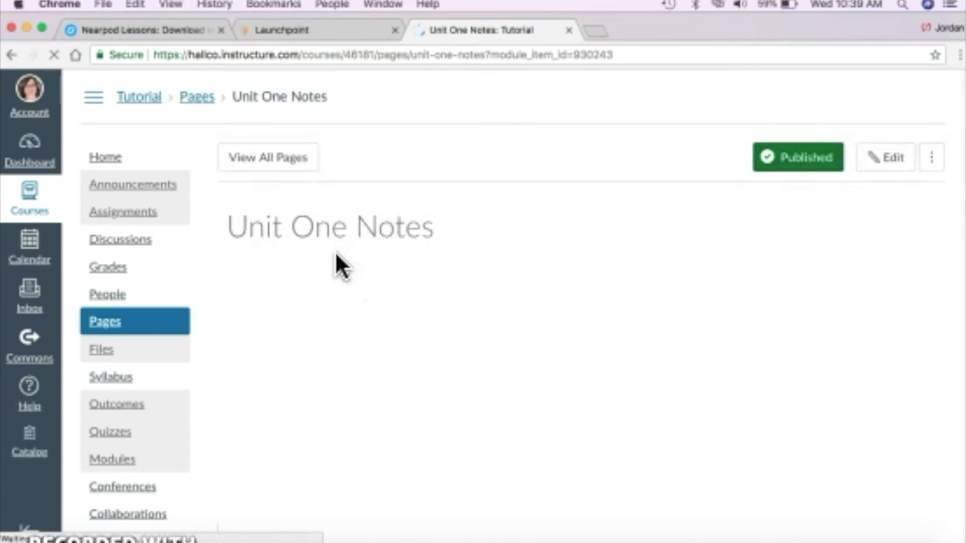
scroll(335, 254, down, 4)
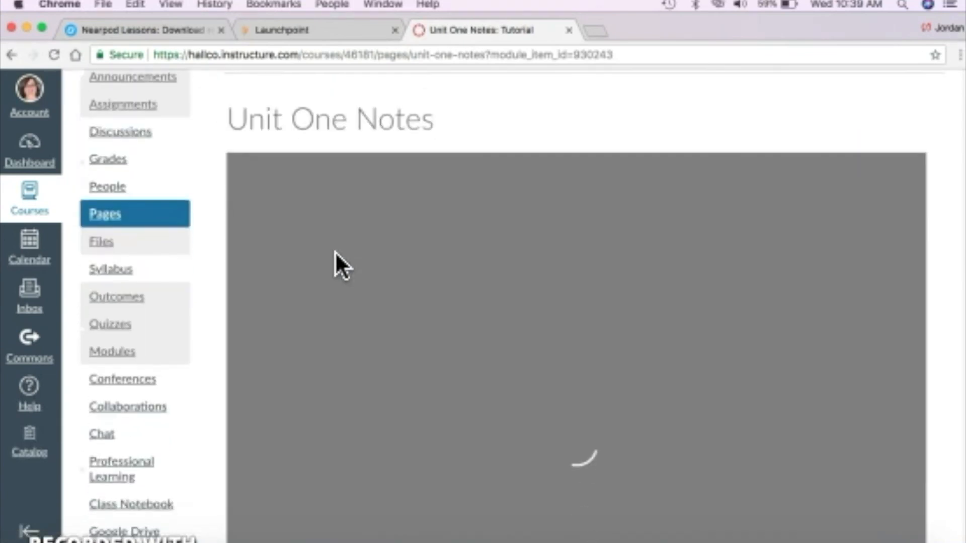